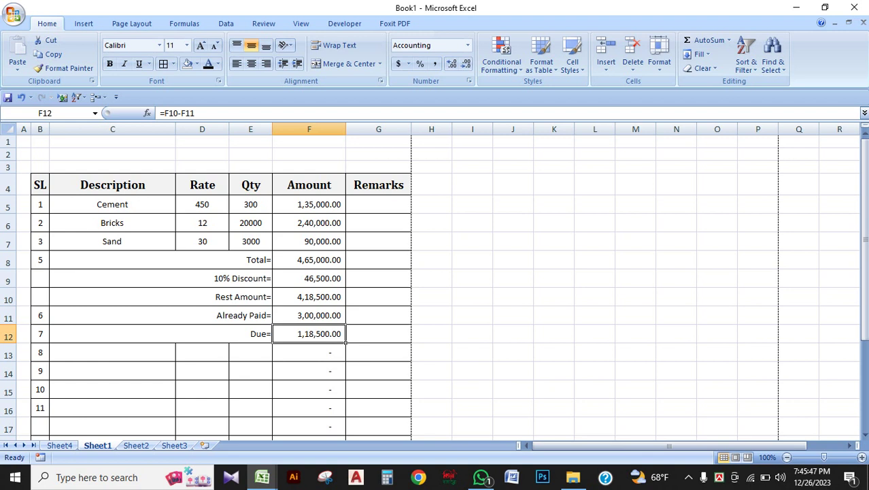
key(Up)
key(Down)
click(512, 352)
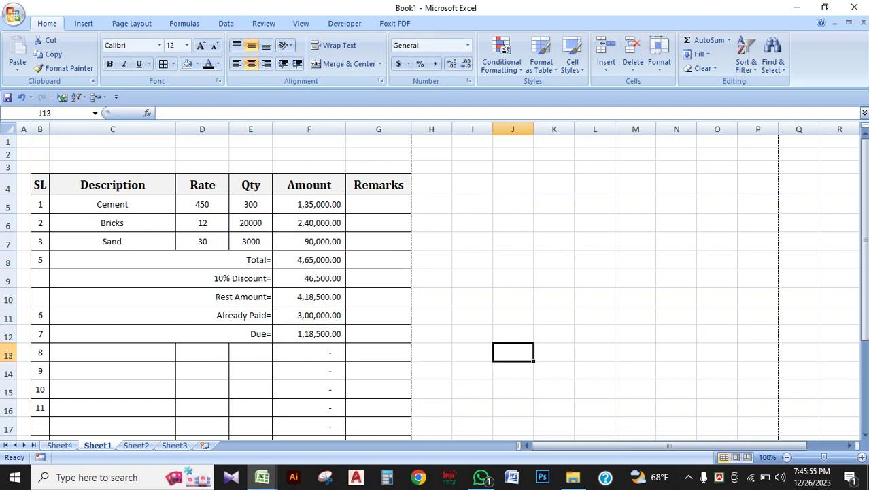
Step: Enter 20 in cell J6 and 30 in cell K6 beside the bill table
click(513, 223)
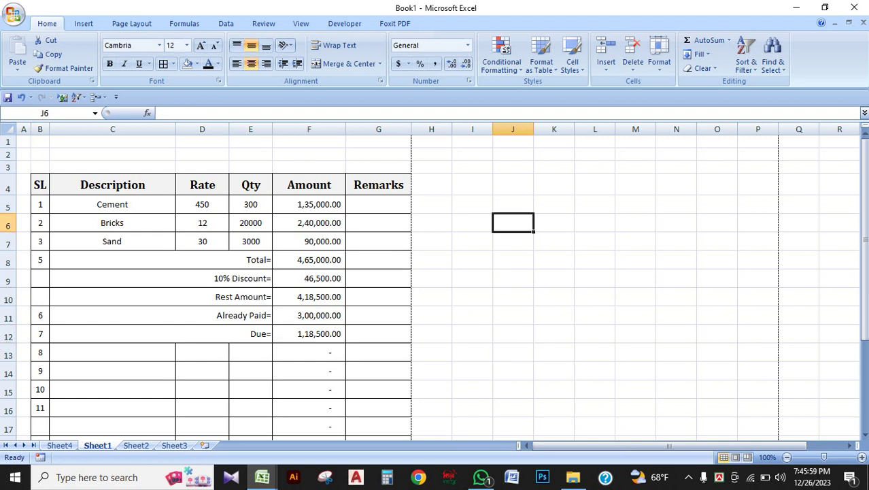
text(20)
key(Tab)
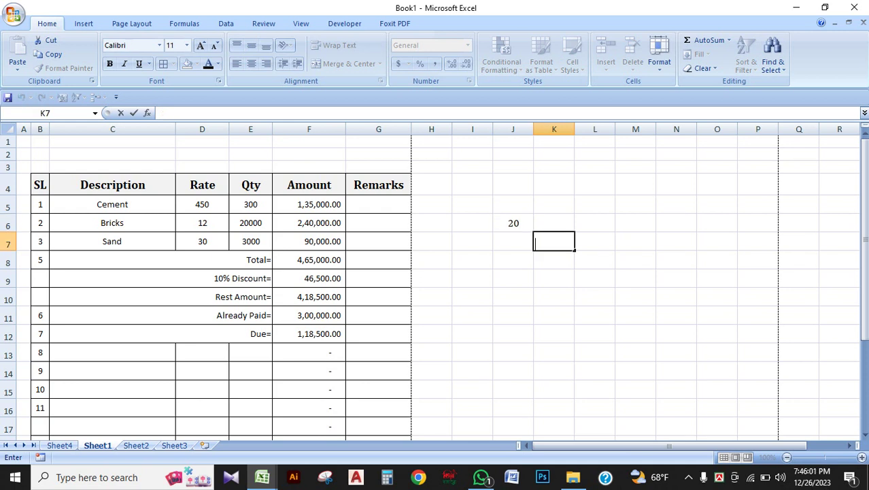
text(30)
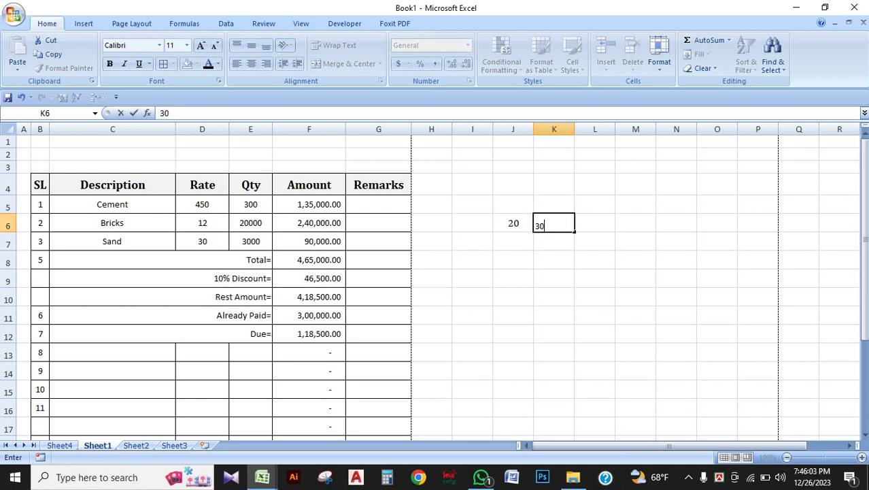
click(595, 278)
Step: Center the value in K6 horizontally and align it to the middle of the cell vertically
click(555, 223)
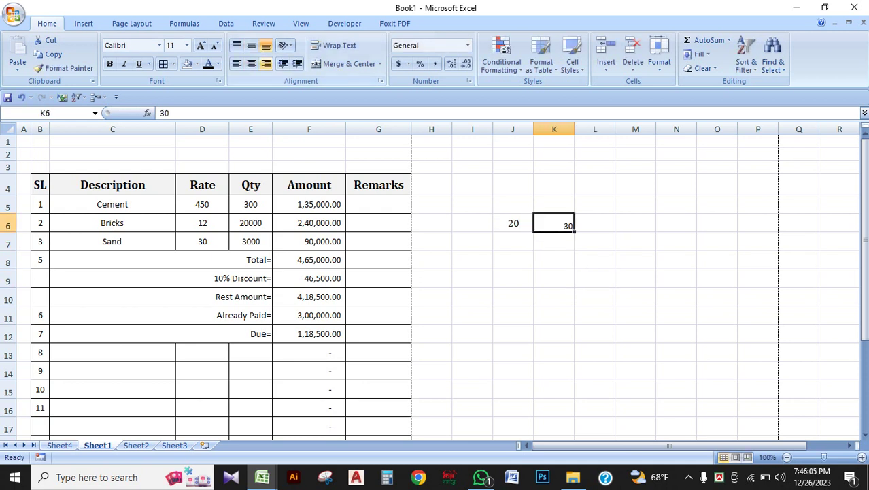
click(251, 63)
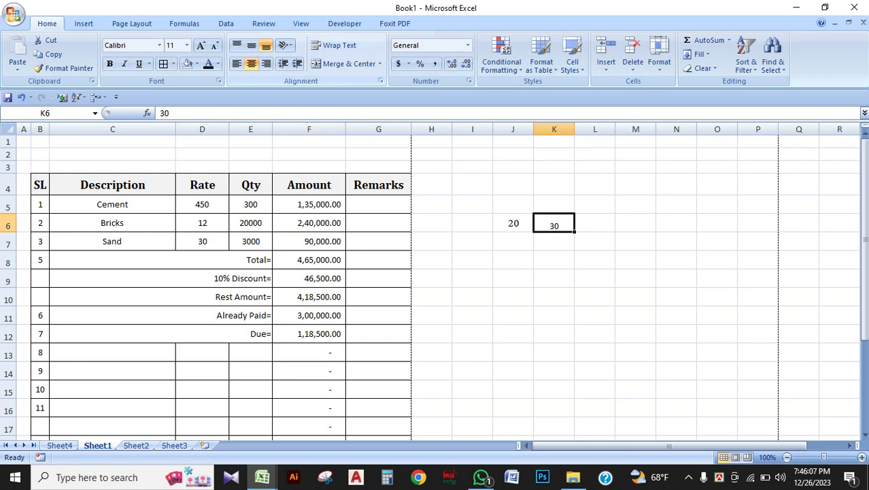
click(251, 45)
click(635, 333)
Step: Add the two numbers in L6 with the formula =J6+K6
click(594, 223)
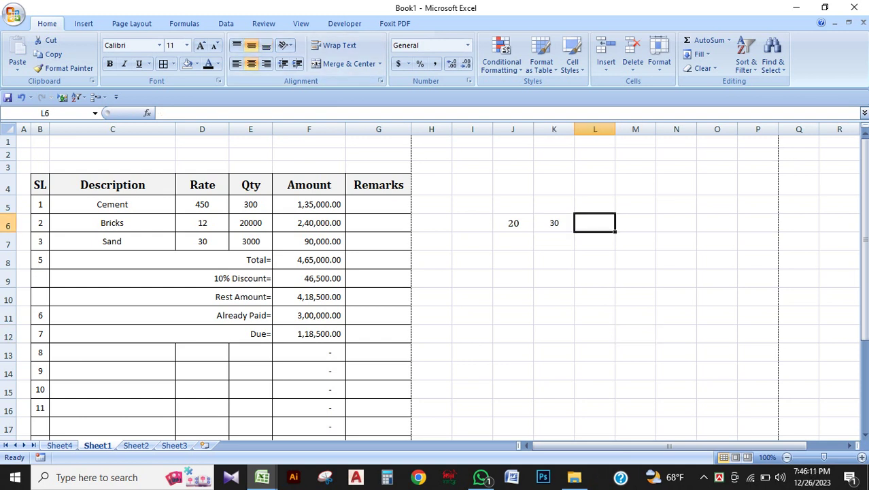
text(=)
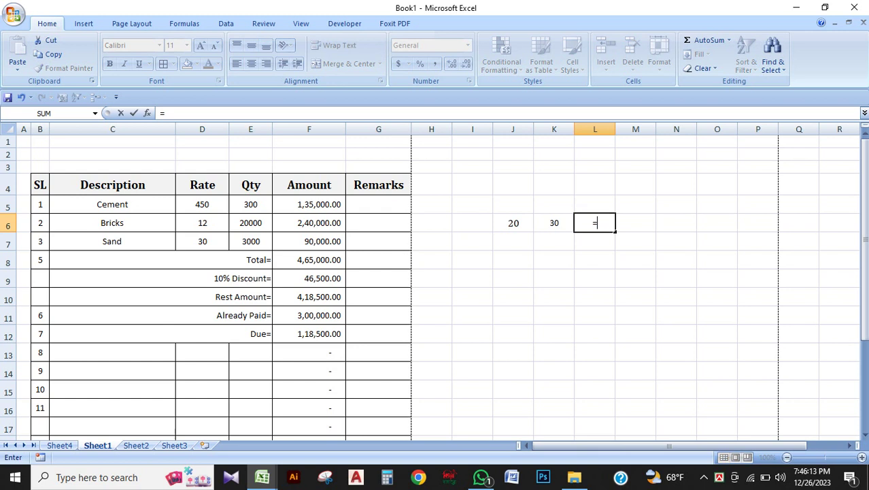
key(Left)
key(Left)
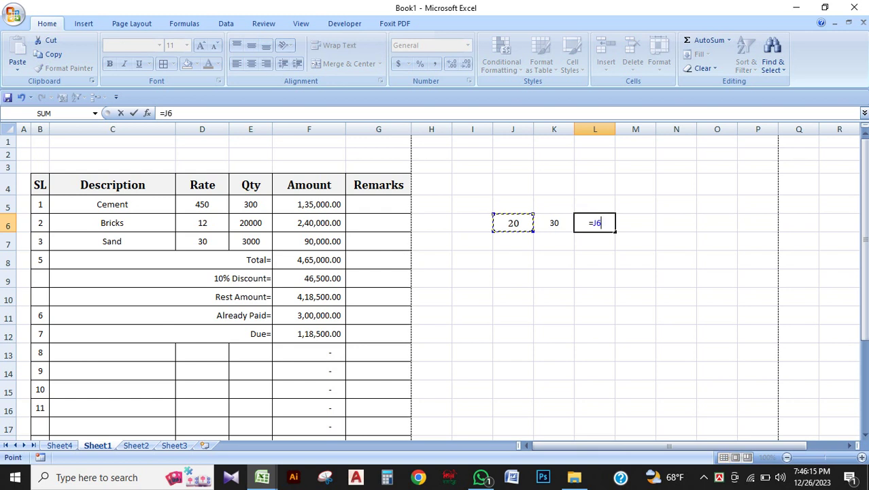
text(+)
key(Left)
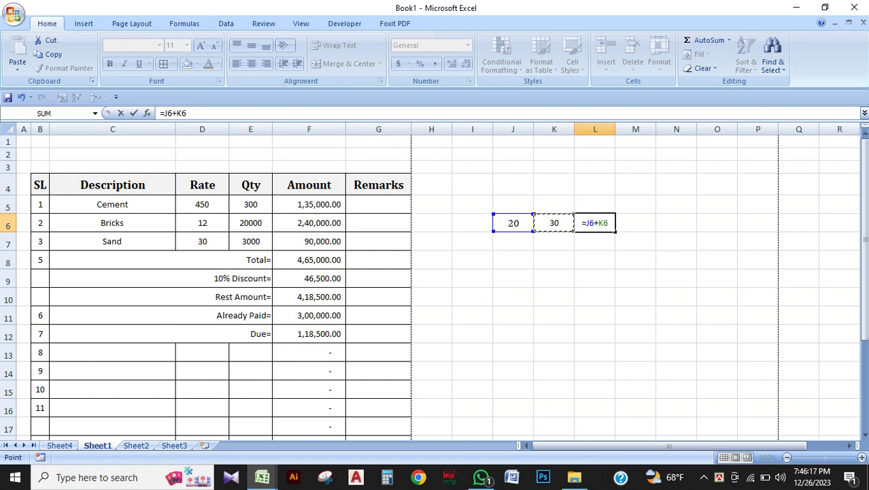
key(Return)
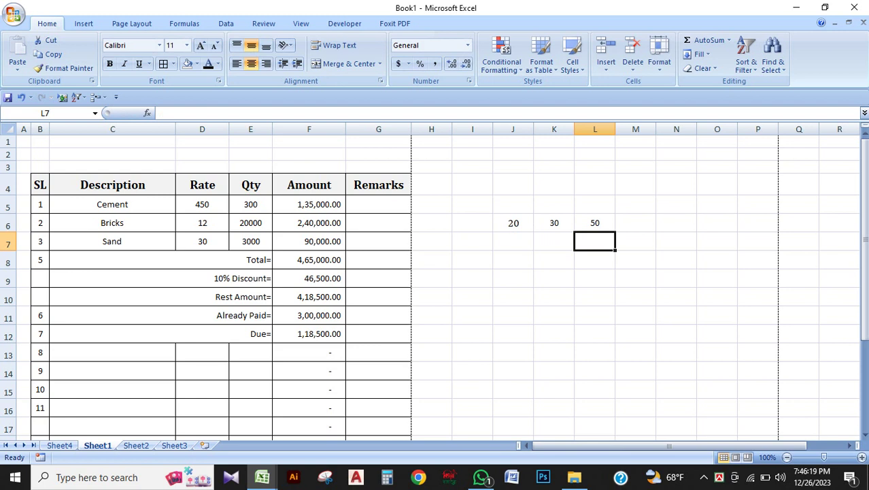
Step: Replace the formula in L6 with the subtraction =J6-K6
key(Up)
text(=)
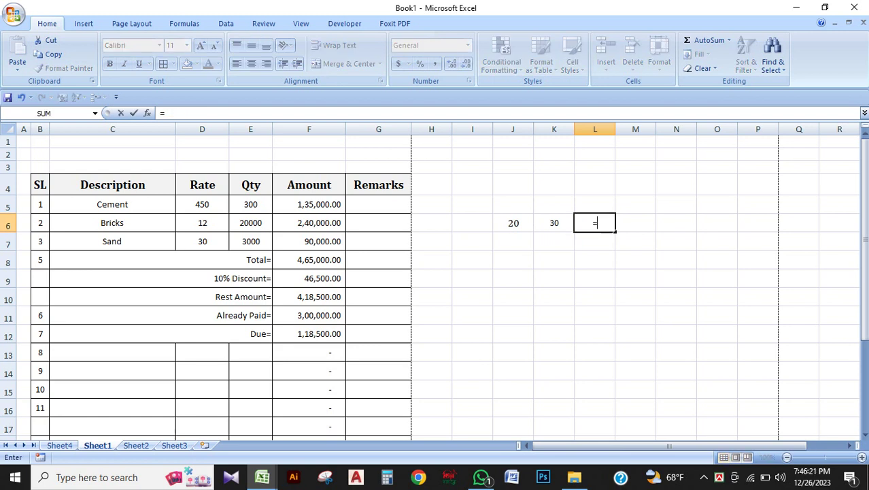
key(Left)
key(Left)
text(-)
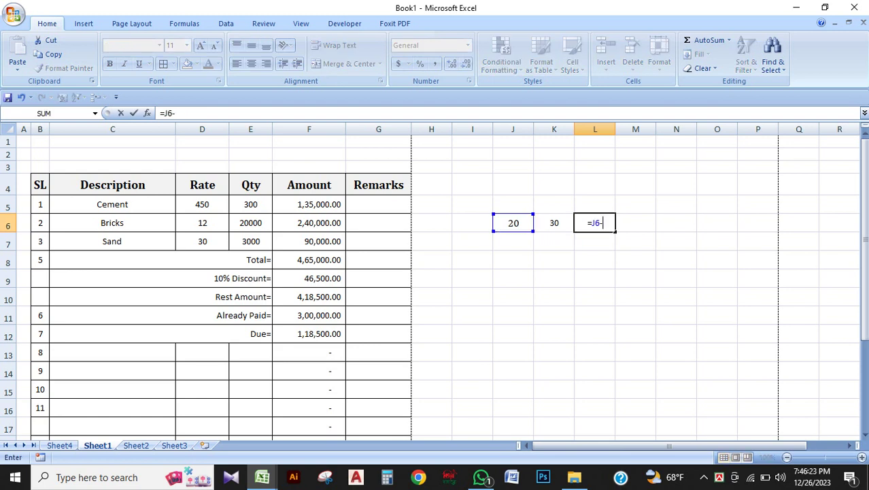
key(Left)
key(Return)
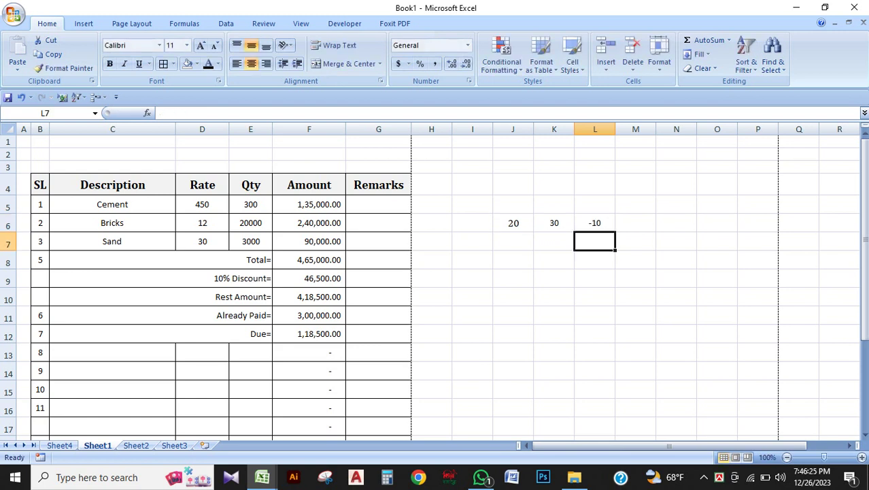
Step: Edit the L6 formula to divide the two numbers, =J6/K6
click(594, 259)
double_click(594, 222)
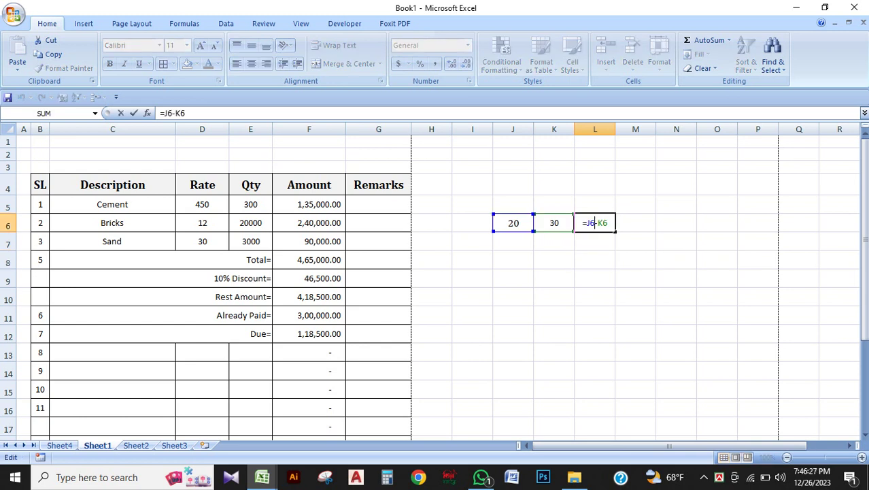
key(Left)
key(Left)
key(BackSpace)
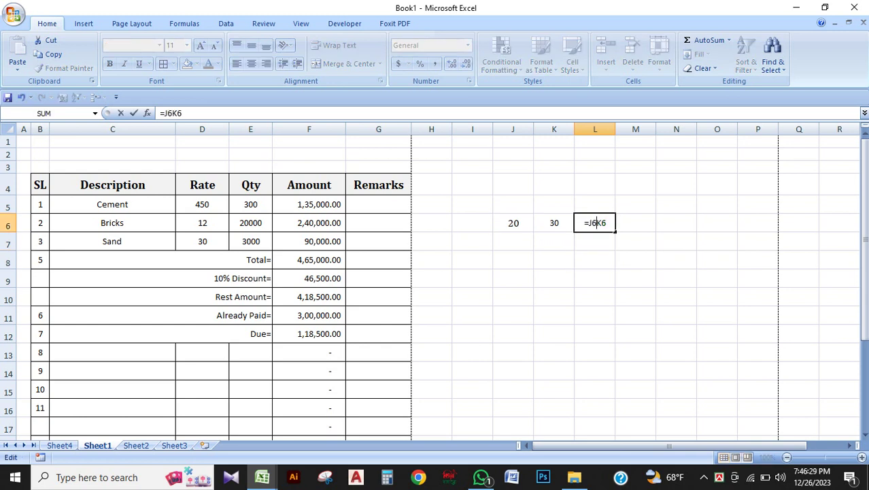
text(/)
key(Return)
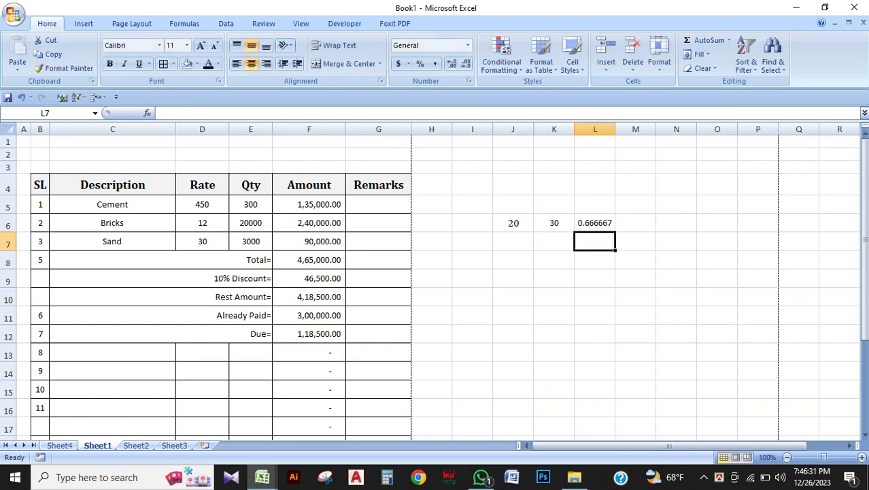
Step: Edit the L6 formula to multiply the two numbers, =J6*K6
key(Up)
key(F2)
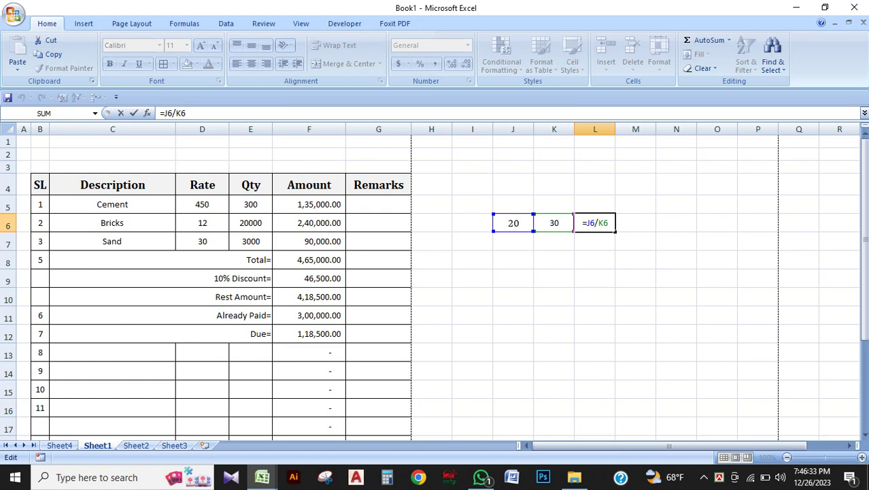
key(BackSpace)
text(*)
key(Return)
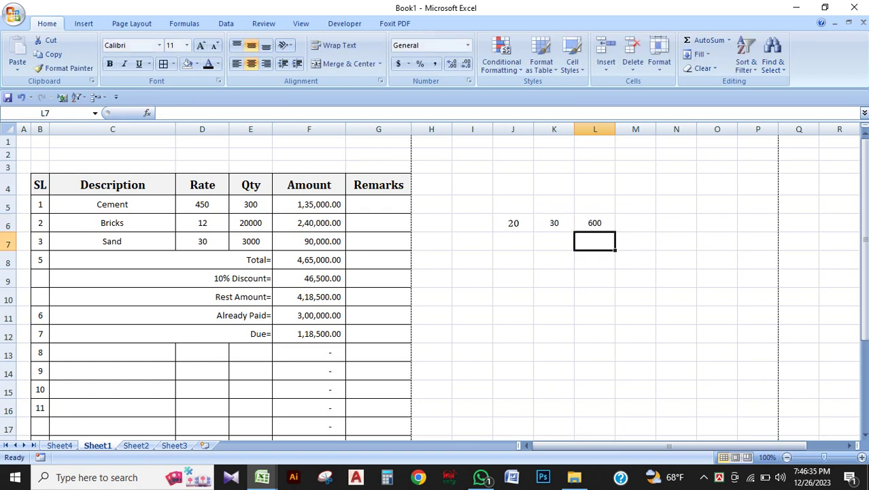
key(Up)
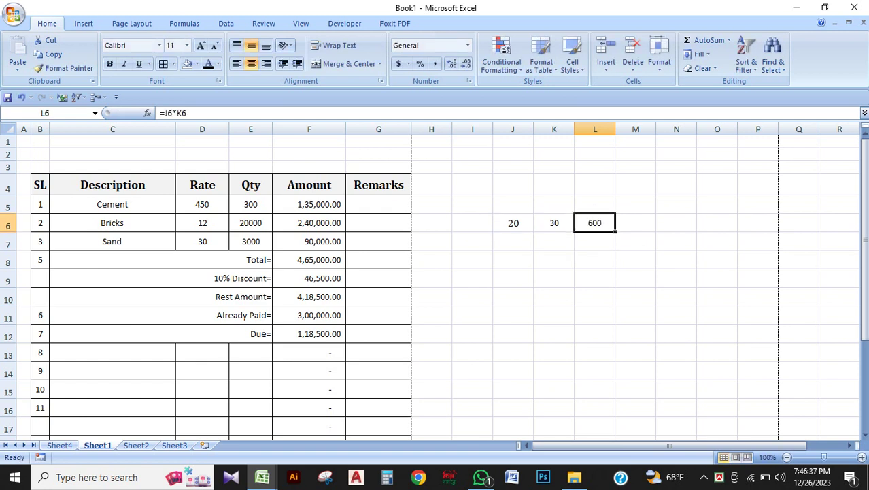
Step: Examine the two input numbers in J6 and K6 and the formula cell L6
click(636, 297)
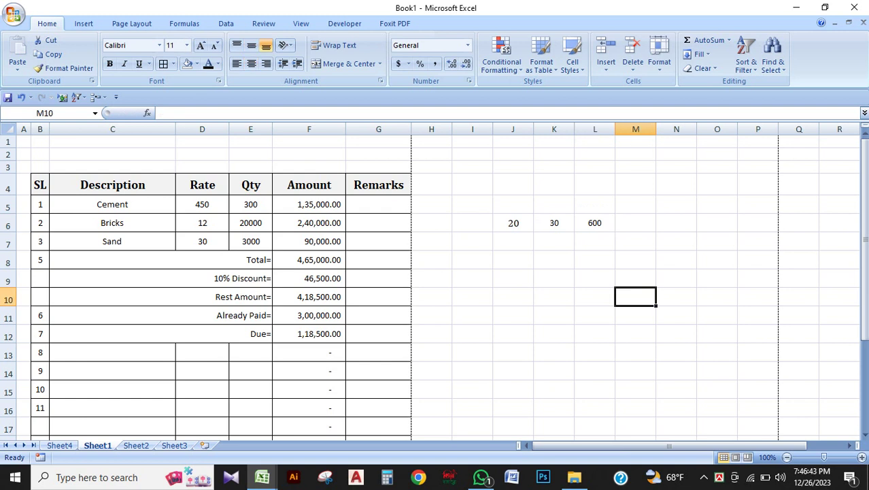
click(554, 297)
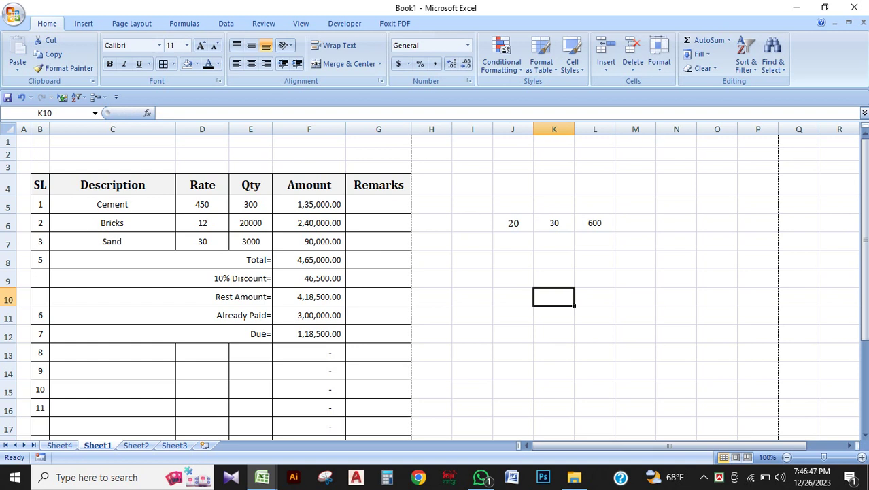
click(636, 315)
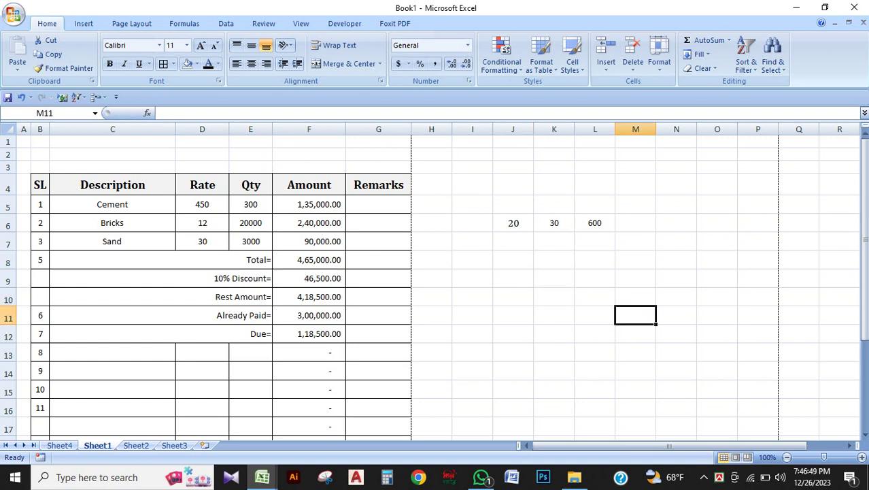
click(514, 223)
click(555, 223)
click(595, 223)
click(554, 223)
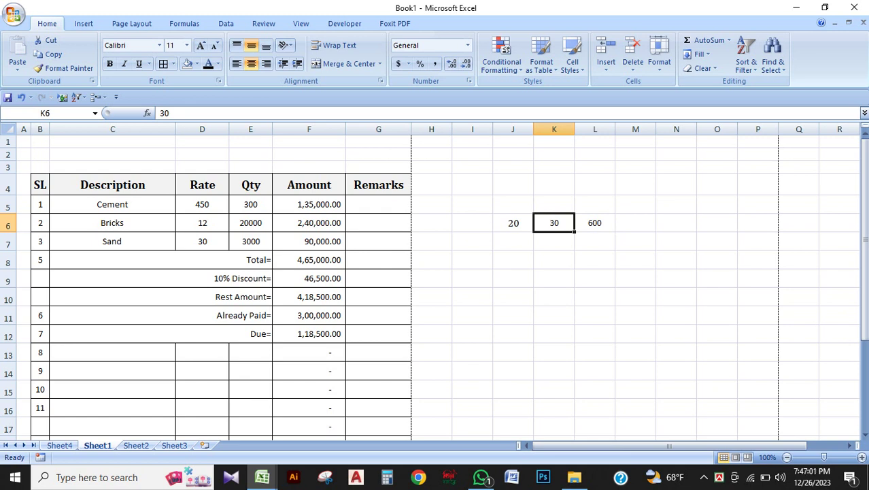
click(554, 315)
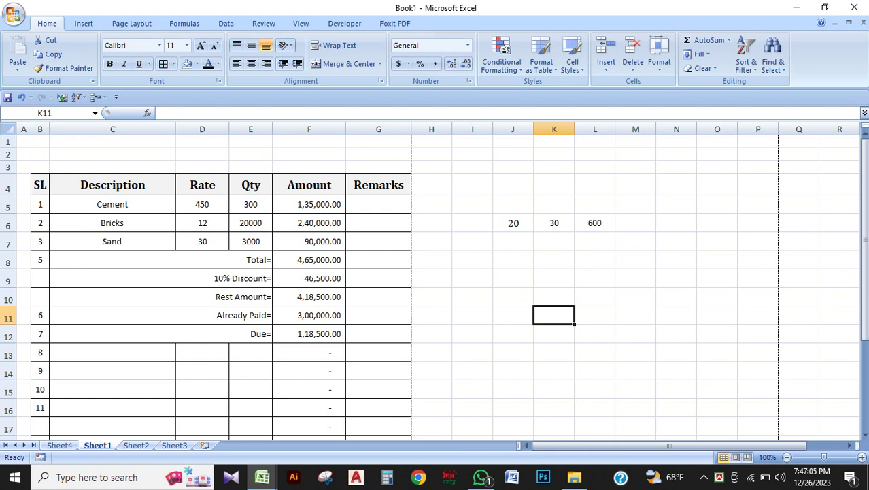
click(472, 241)
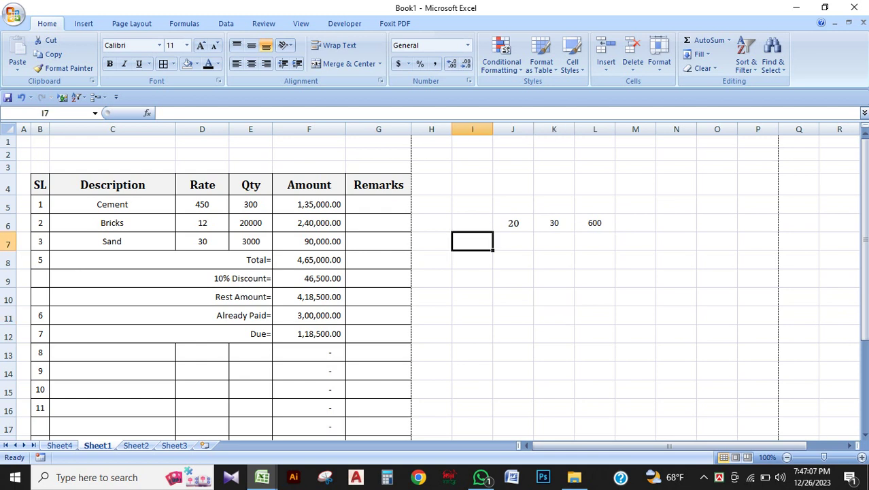
click(431, 352)
click(472, 334)
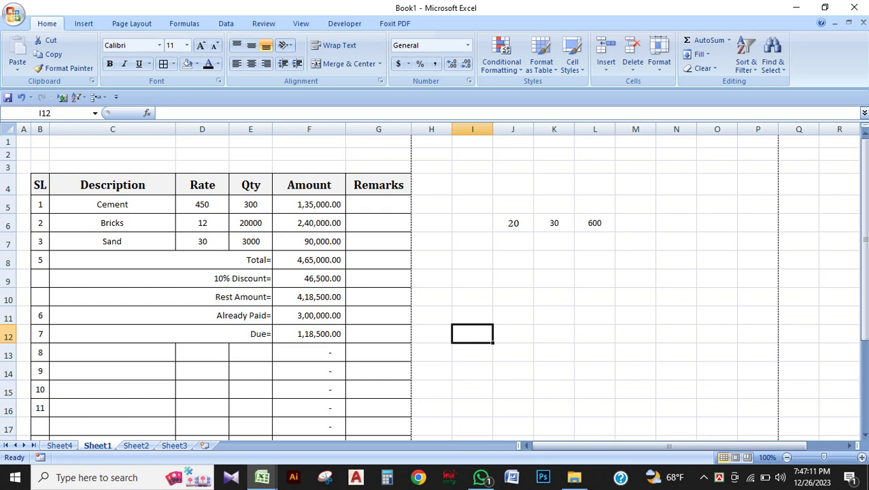
Step: Enter 119463.33 in Amount cell F13, directly below the Due amount
click(309, 334)
click(472, 334)
click(308, 333)
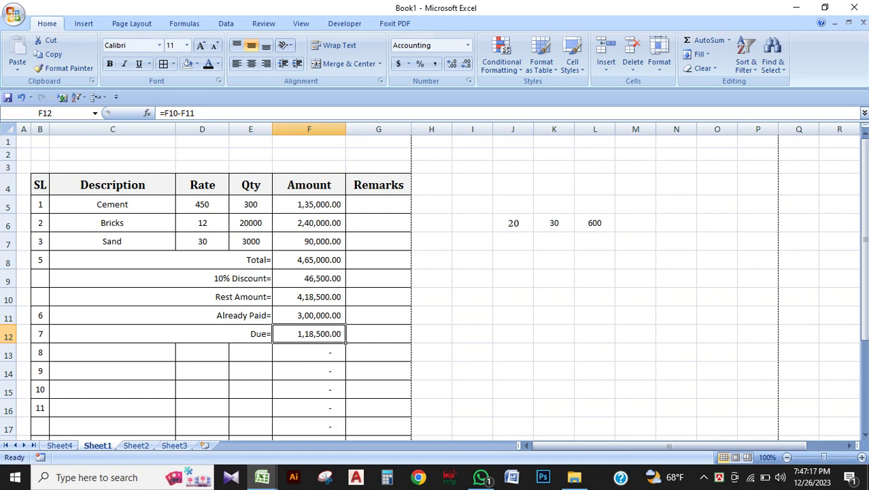
click(344, 359)
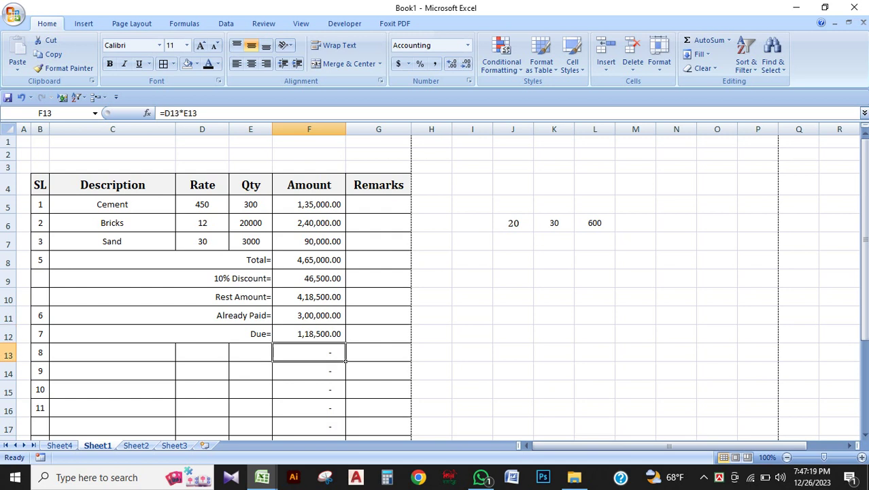
text(1,19,)
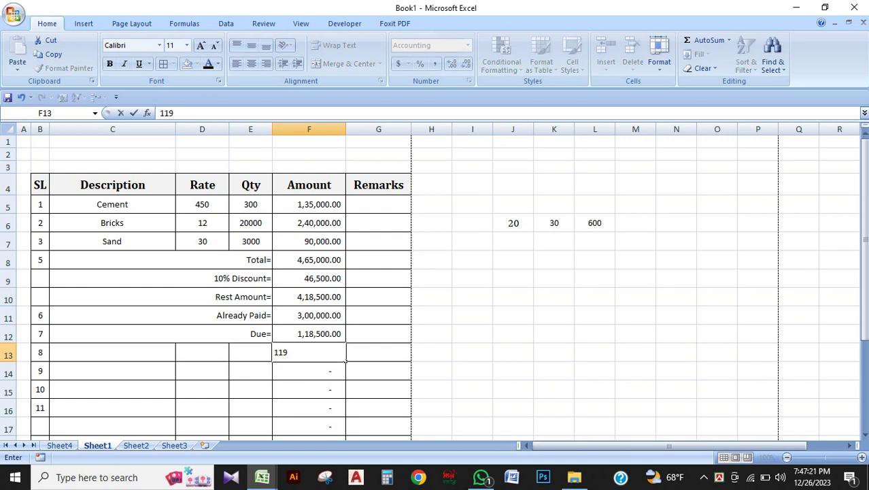
text(463.33)
click(472, 370)
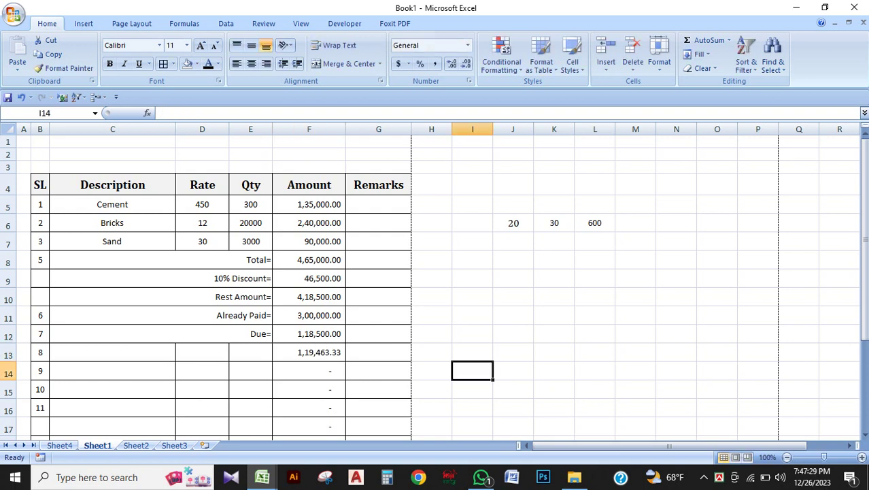
click(310, 352)
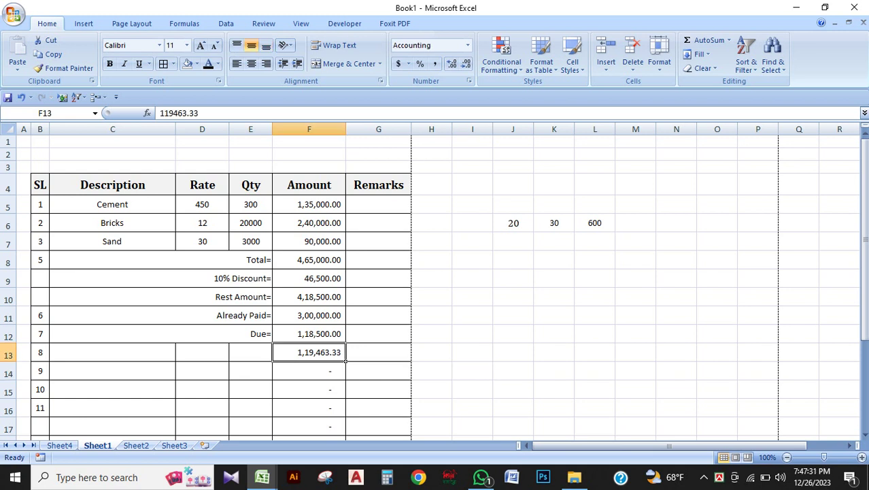
click(635, 334)
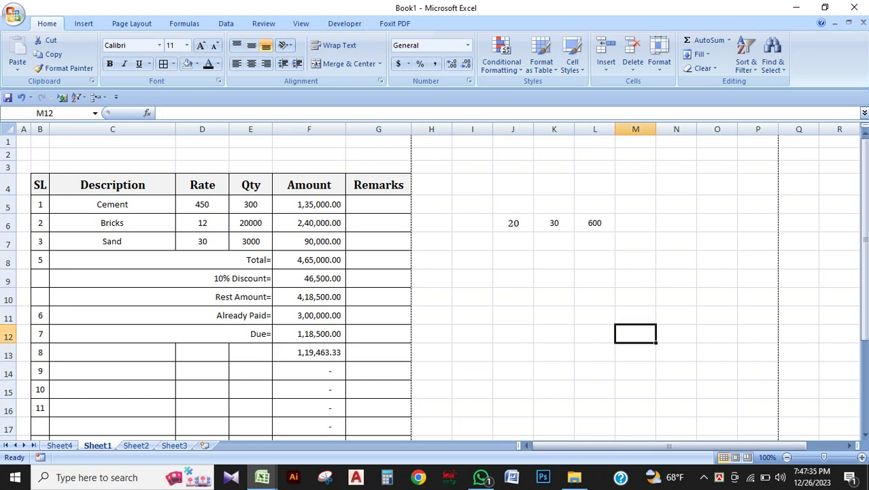
Step: Widen column J and clear the contents of K6 and L6, keeping only J6 filled
drag(534, 129, 587, 129)
click(608, 223)
key(BackSpace)
click(689, 260)
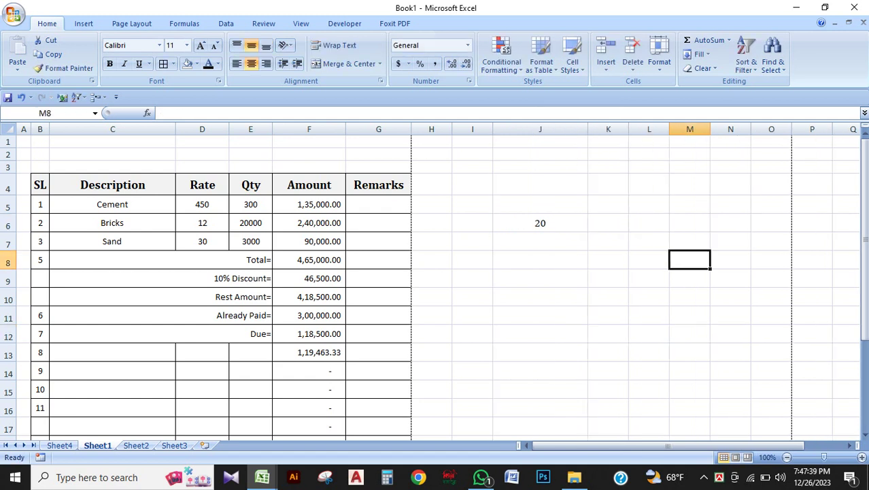
click(540, 223)
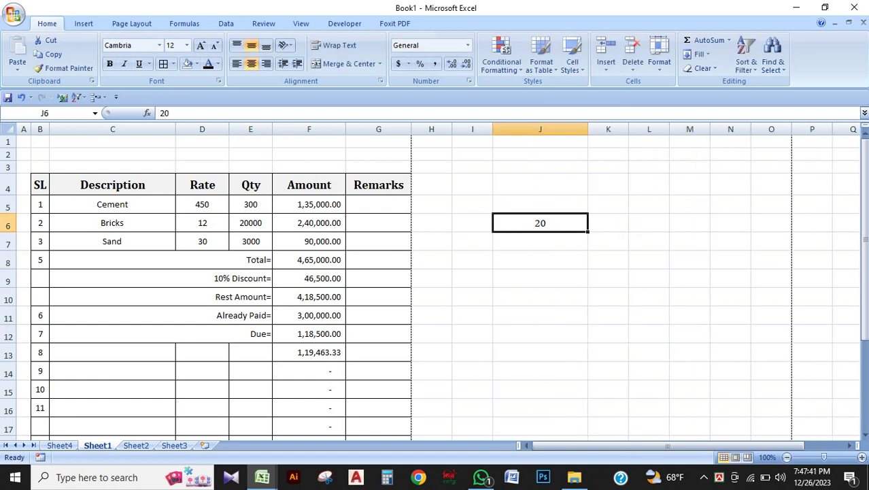
Step: Enter 119463.33 in J6 and apply the comma number style to it
text(119)
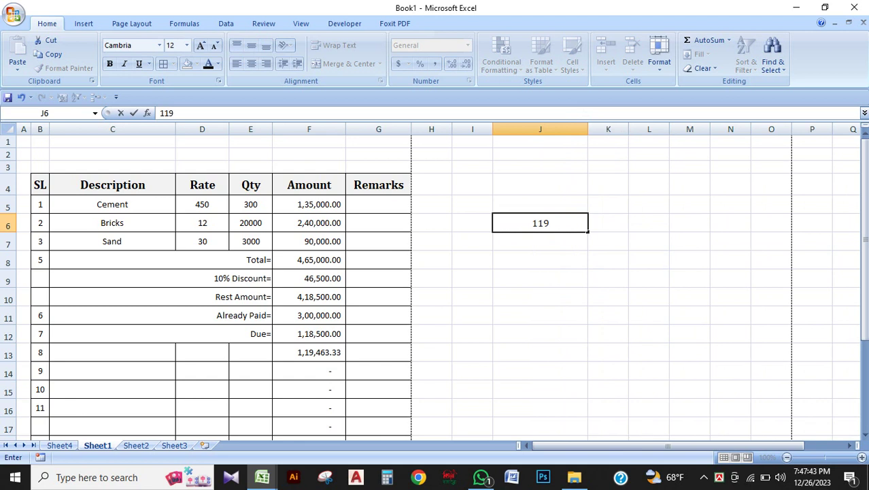
text(463.33)
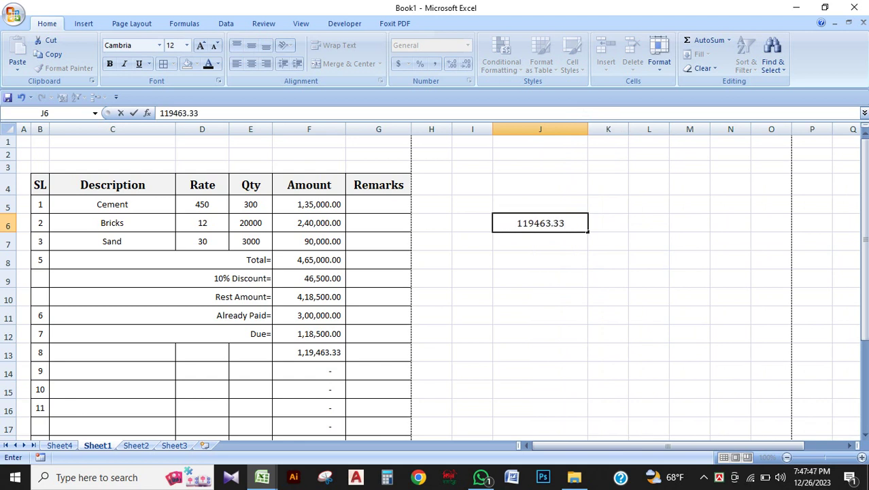
click(540, 278)
click(541, 223)
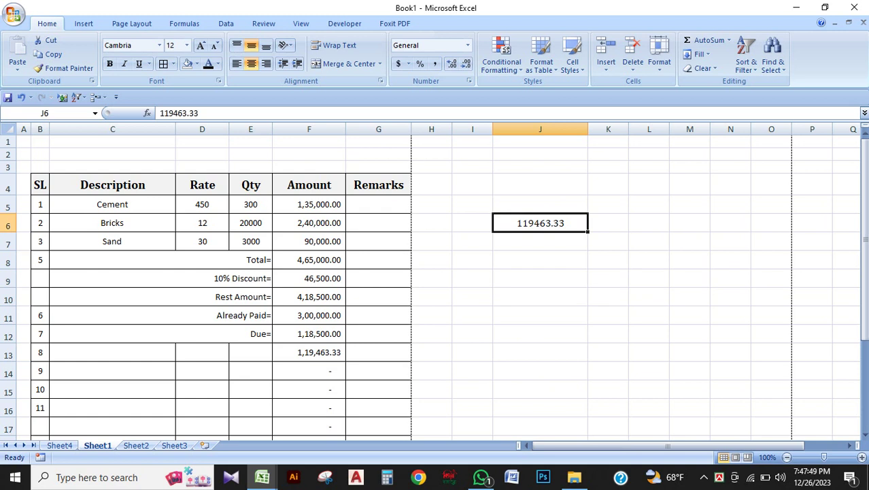
click(434, 63)
click(541, 278)
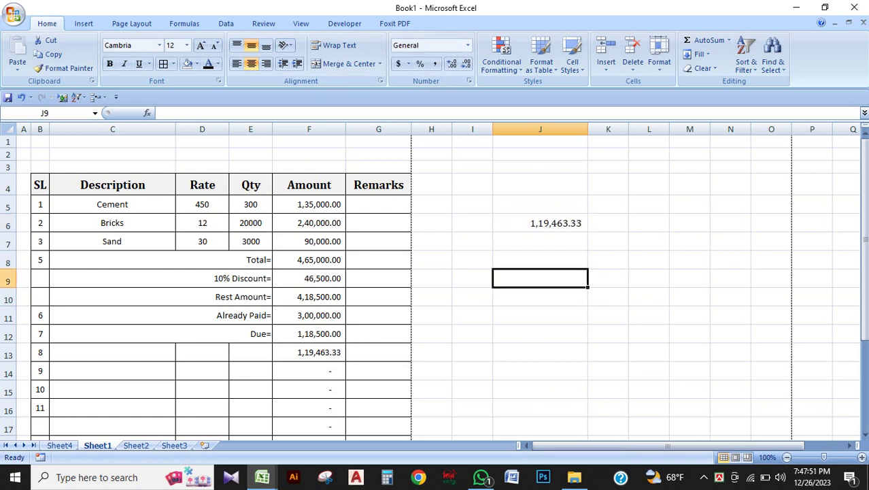
click(541, 223)
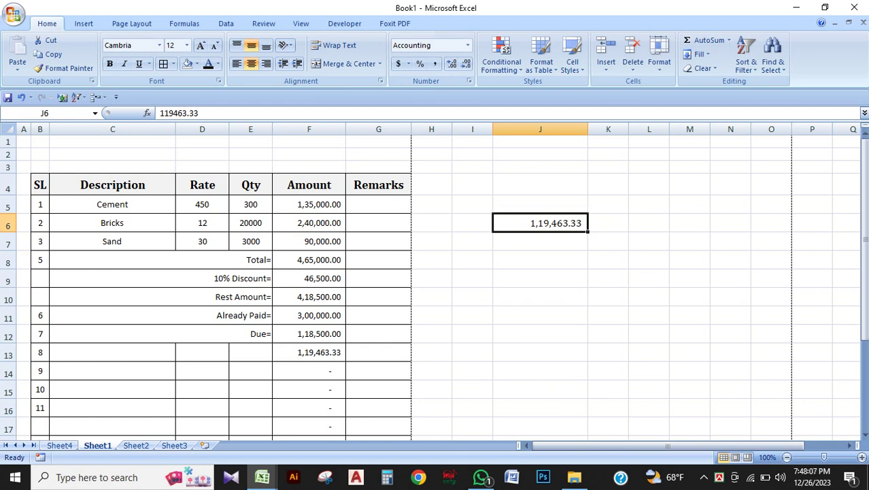
click(540, 315)
click(308, 353)
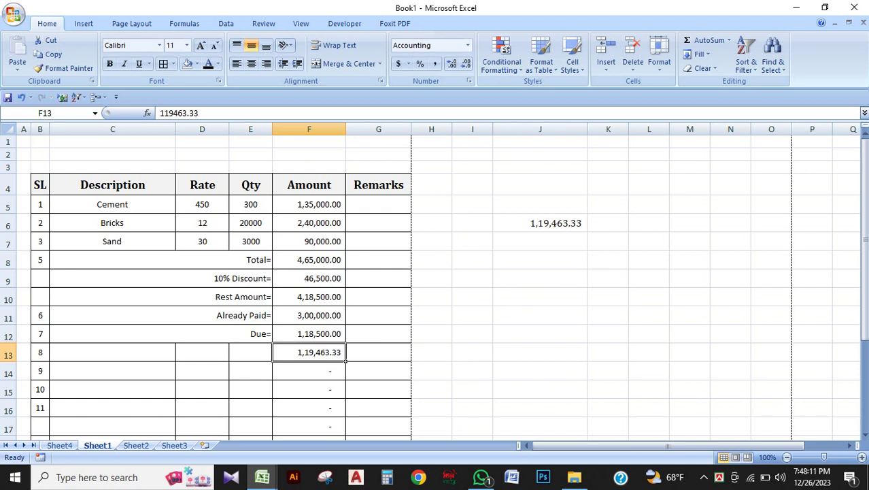
click(540, 223)
click(540, 242)
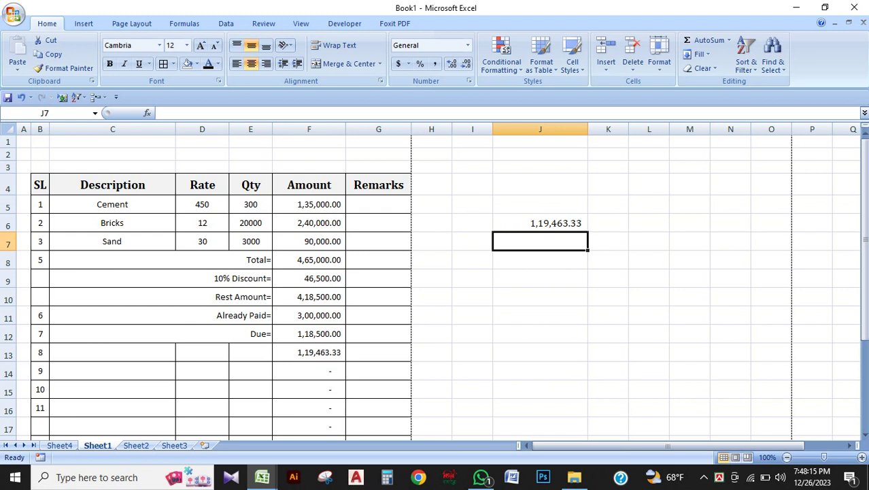
Step: Transfer the J6 amount to L6, clear J6, and autofit column L to its contents
click(540, 223)
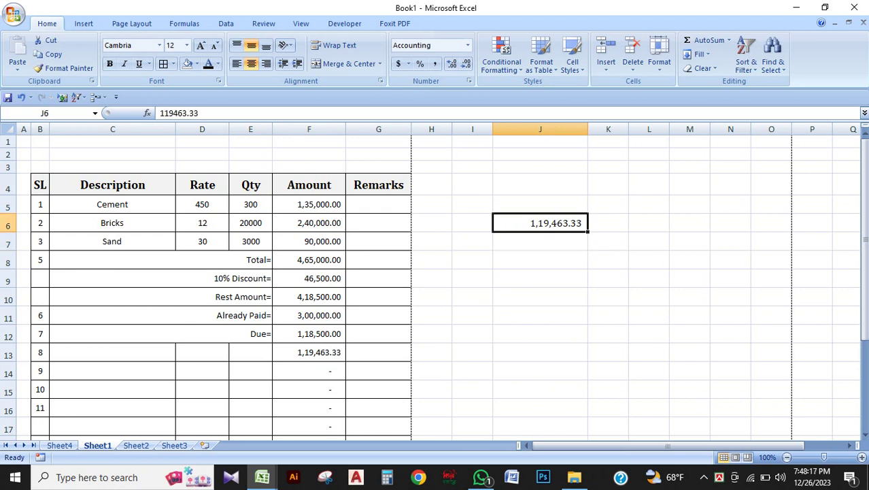
key(ctrl+c)
click(648, 223)
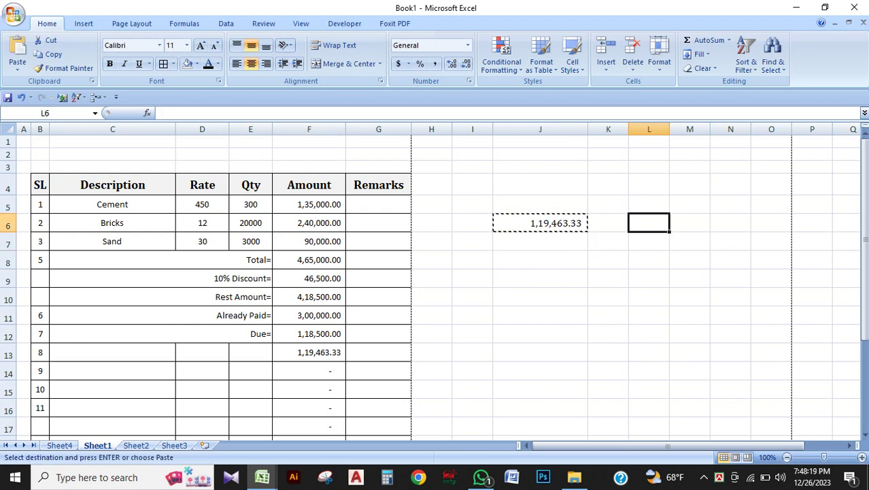
key(ctrl+v)
click(540, 223)
key(Delete)
click(649, 260)
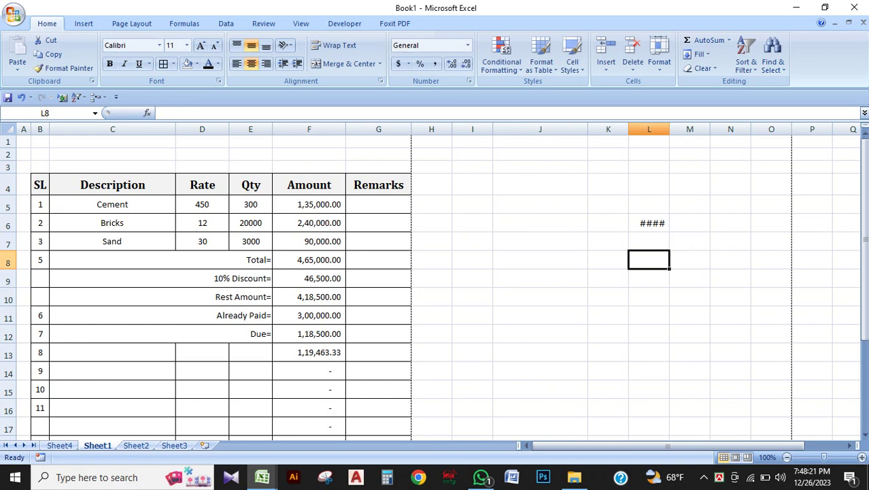
double_click(669, 128)
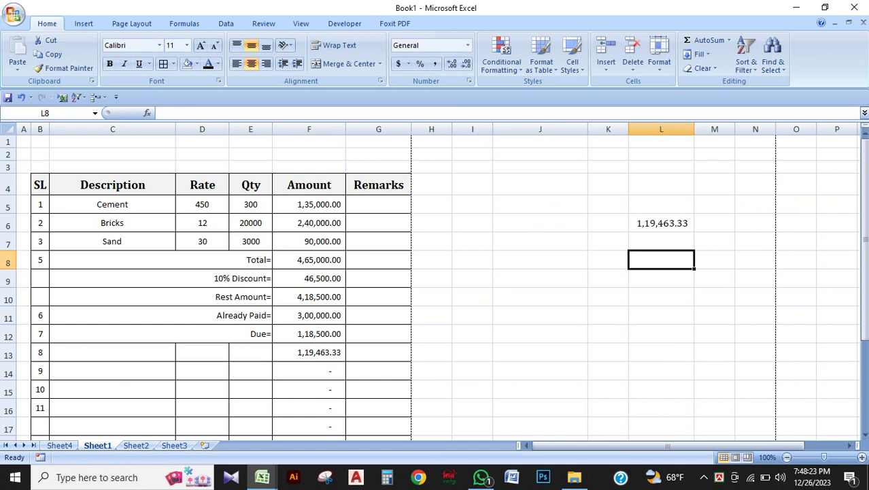
Step: Narrow column J and widen column K to 13.14
drag(607, 223, 540, 223)
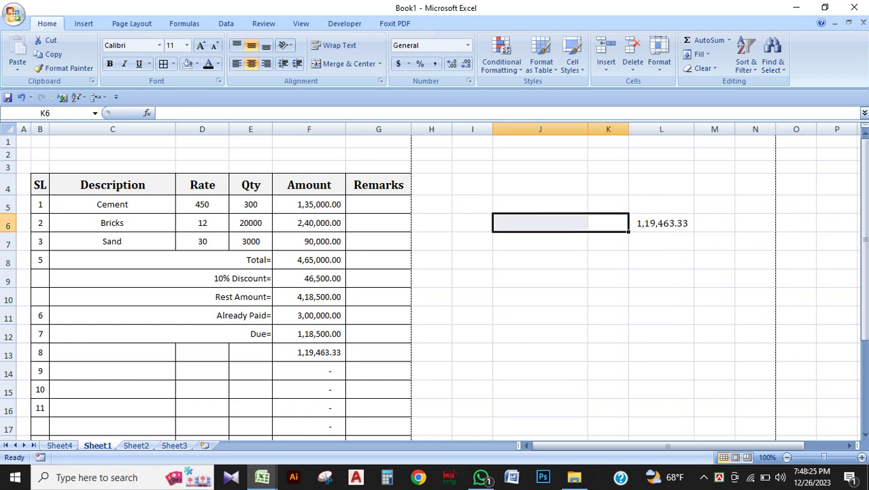
mouse_move(588, 129)
mouse_down()
mouse_move(523, 129)
mouse_move(586, 129)
mouse_up()
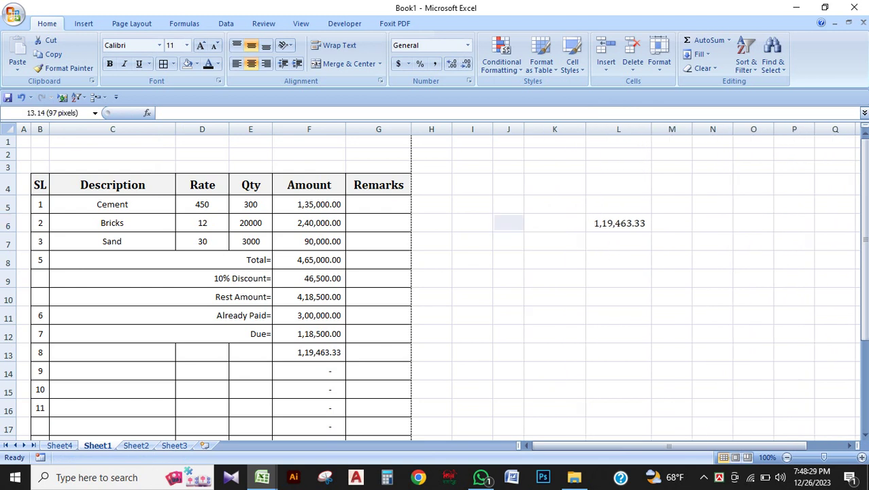
click(711, 204)
Step: Enter the label Amount= in K6 and right-align it beside the amount
click(554, 222)
text(Am)
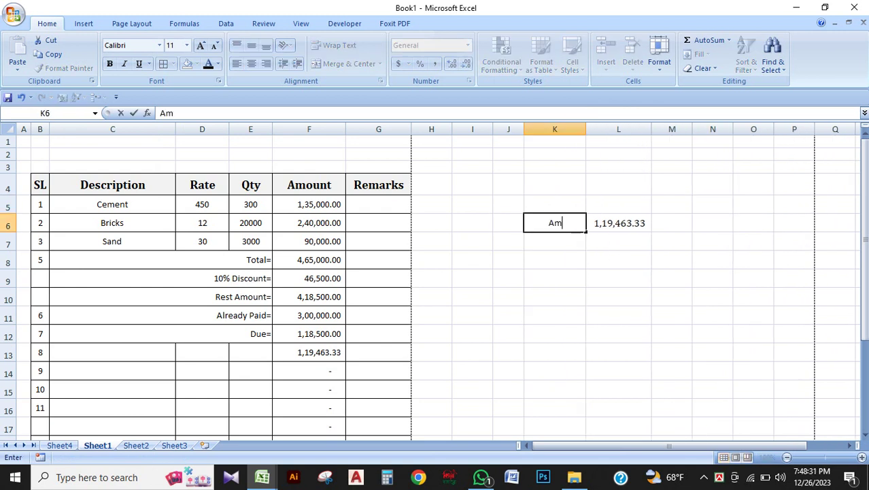
text(ount=)
click(618, 259)
click(554, 222)
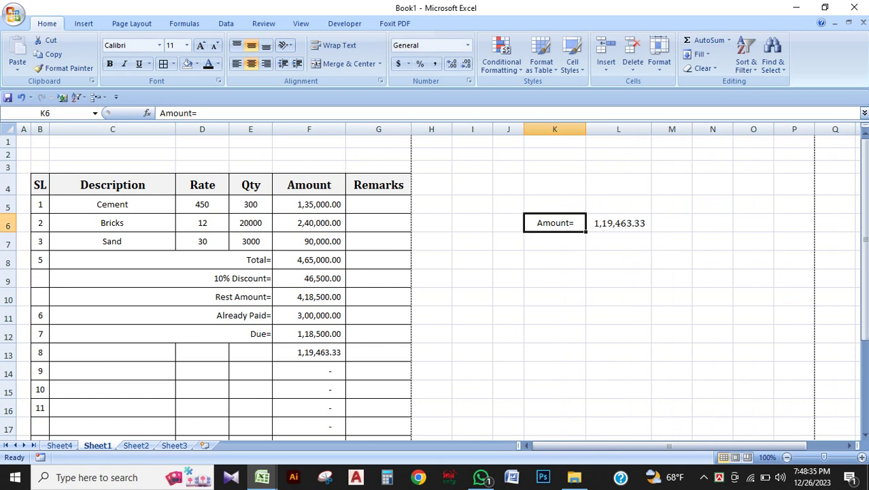
click(266, 63)
click(554, 296)
click(618, 223)
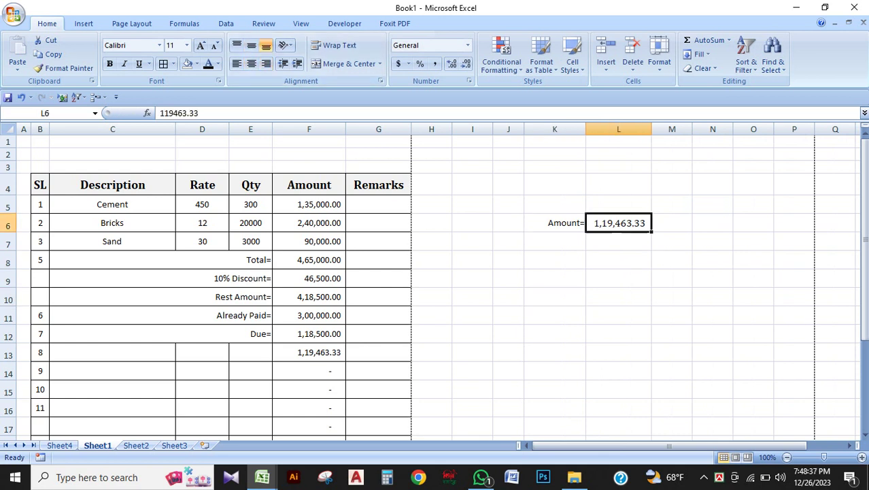
click(672, 260)
Step: Enter the label Discount= in K7, directly below the Amount= label
click(555, 241)
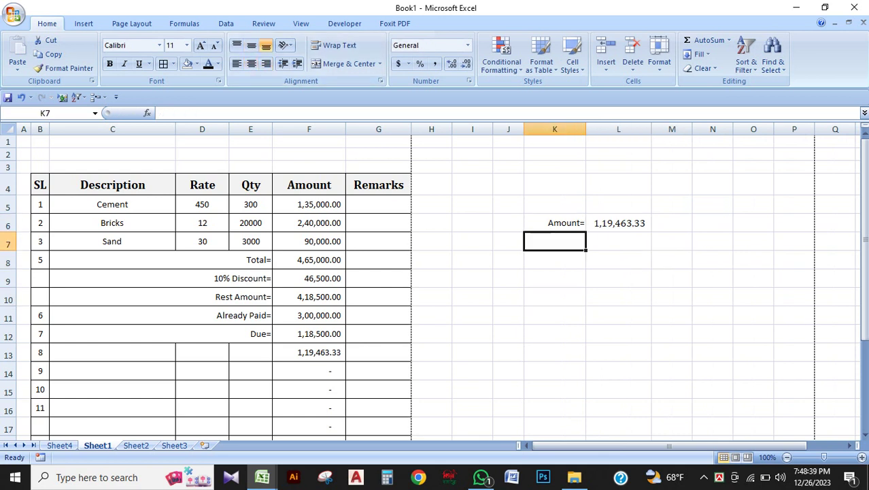
text(Dis)
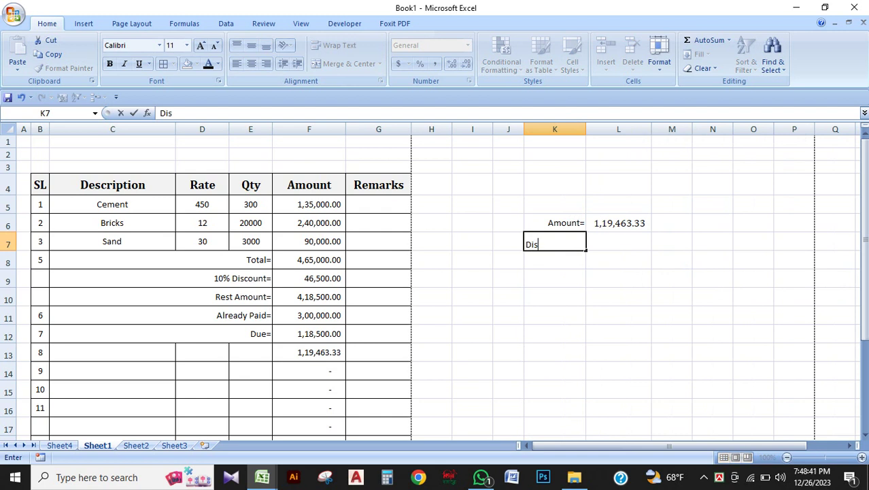
text(count=)
key(ctrl+Return)
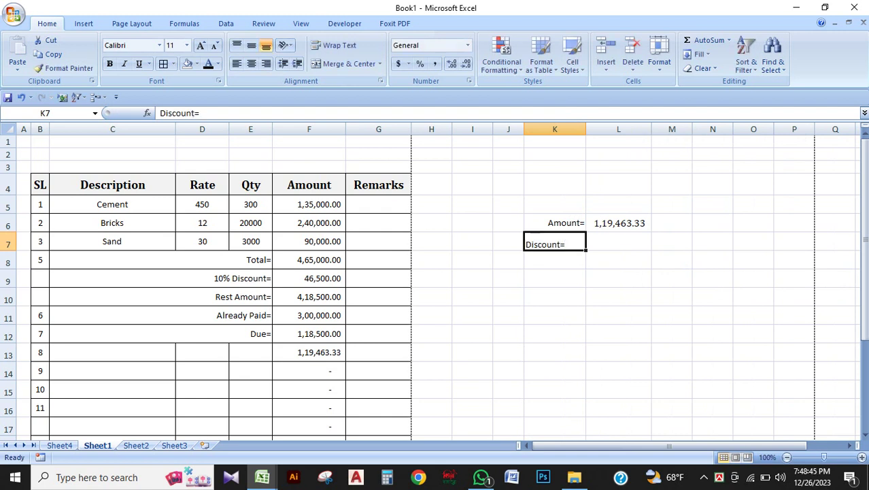
Step: Try right alignment on the label cells K6:K15 and settle on horizontal centring
drag(555, 222, 554, 389)
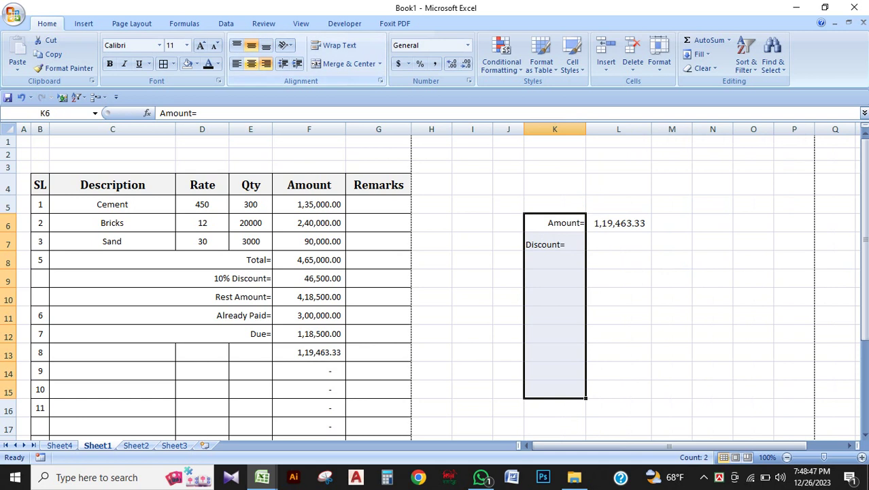
click(266, 63)
click(266, 64)
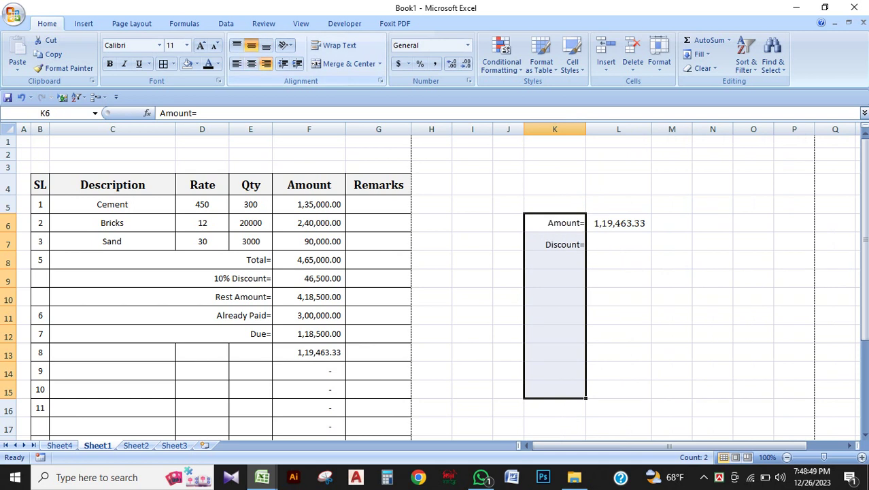
click(251, 63)
click(671, 296)
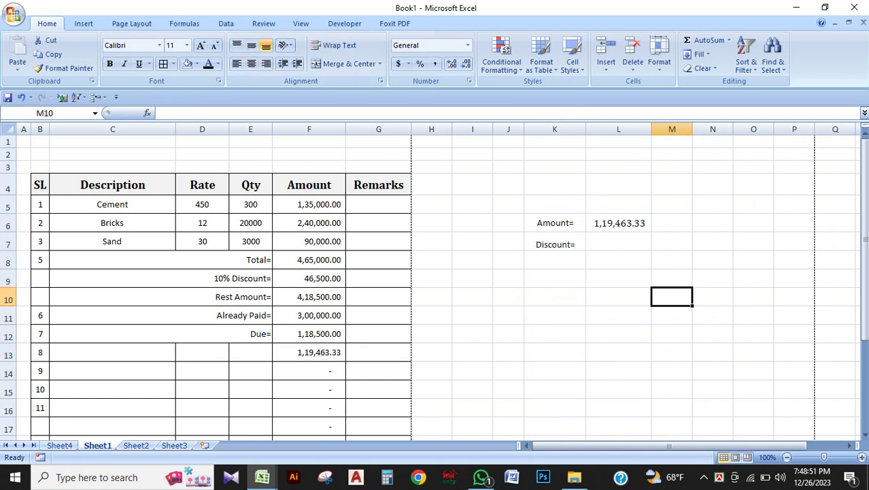
Step: Try to calculate the 10% discount in L7 with the formula =L610%
click(618, 242)
text(=)
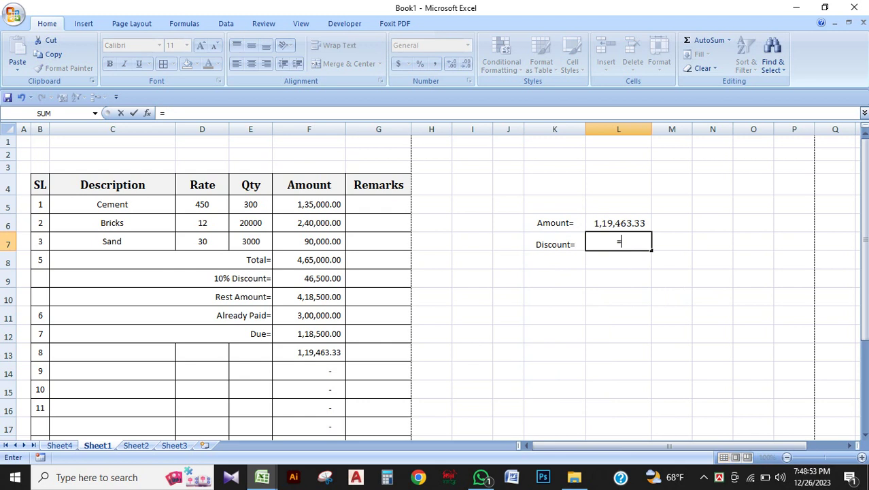
click(618, 223)
text(10)
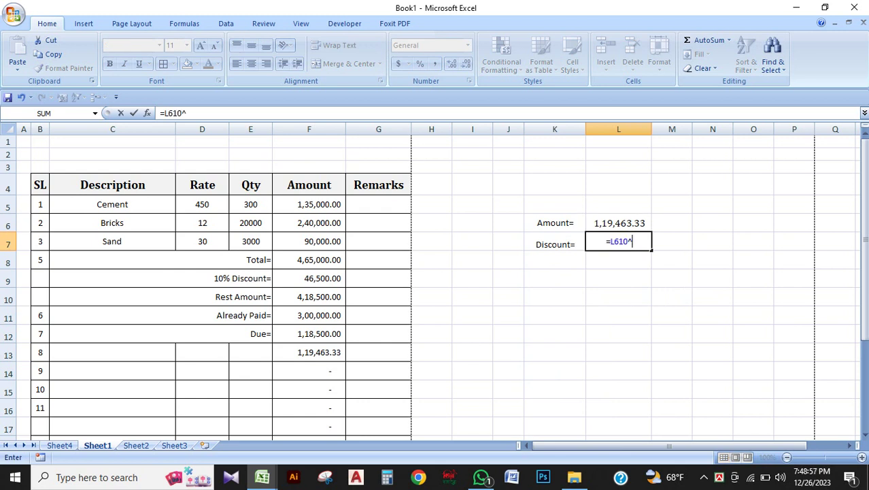
text(%)
key(Return)
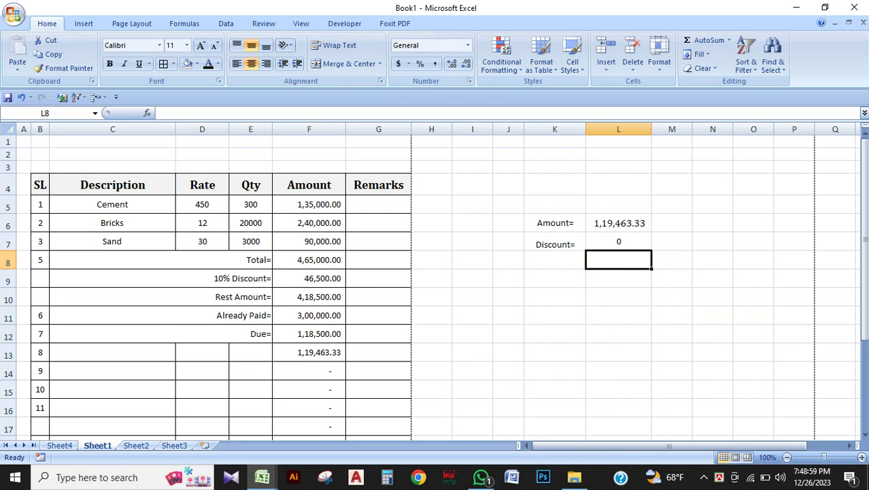
Step: Replace the L7 formula with =L6*10% to calculate the discount
double_click(613, 241)
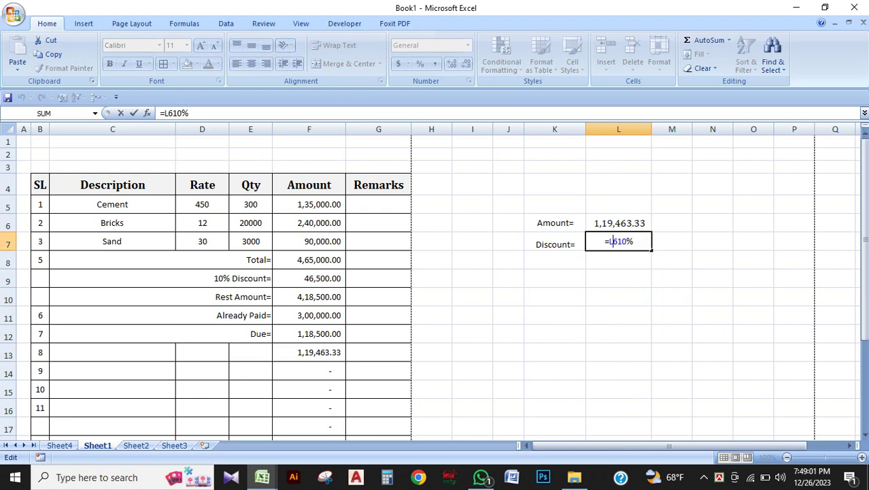
key(ctrl+Return)
text(=)
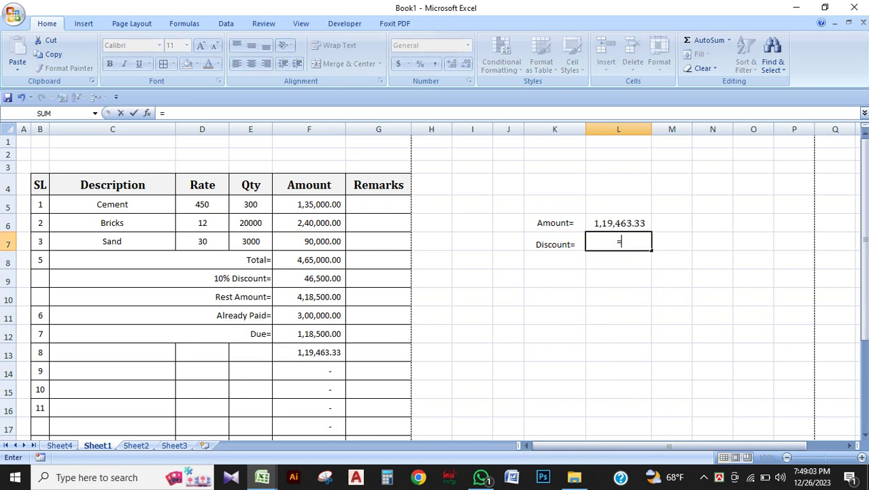
key(Up)
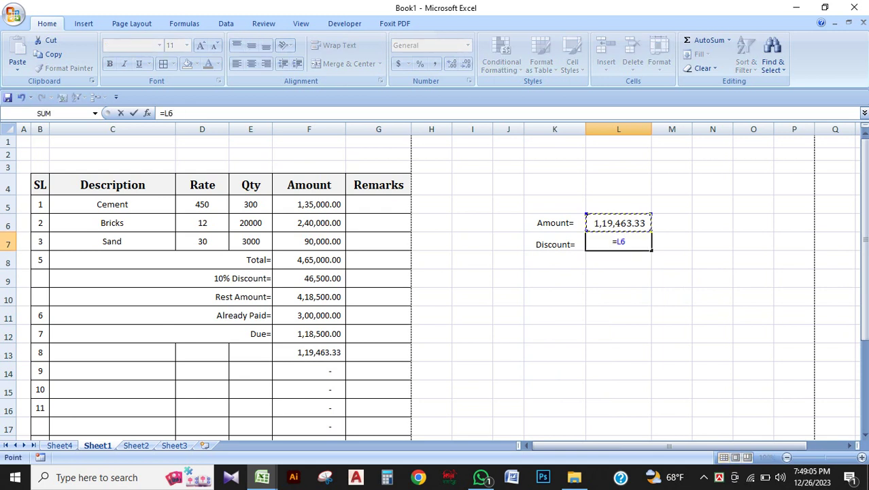
text(*10%)
key(Return)
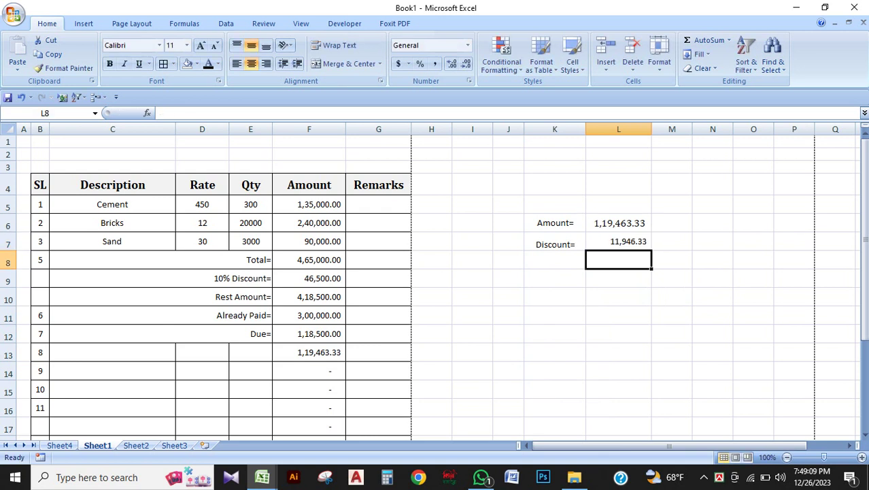
Step: Enter the formula =L6-L7 in L8 to subtract the discount from the amount
click(672, 334)
click(618, 260)
text(=)
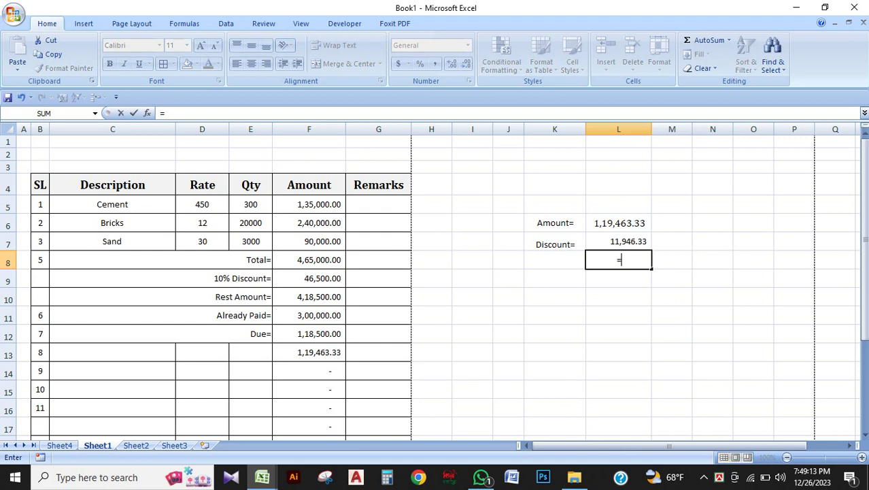
key(Up)
key(Up)
text(-)
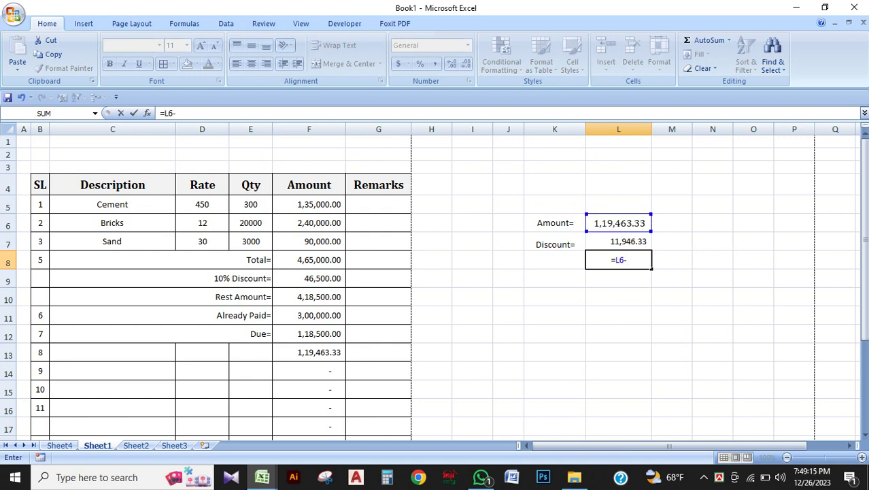
key(Up)
key(Return)
click(671, 315)
click(618, 260)
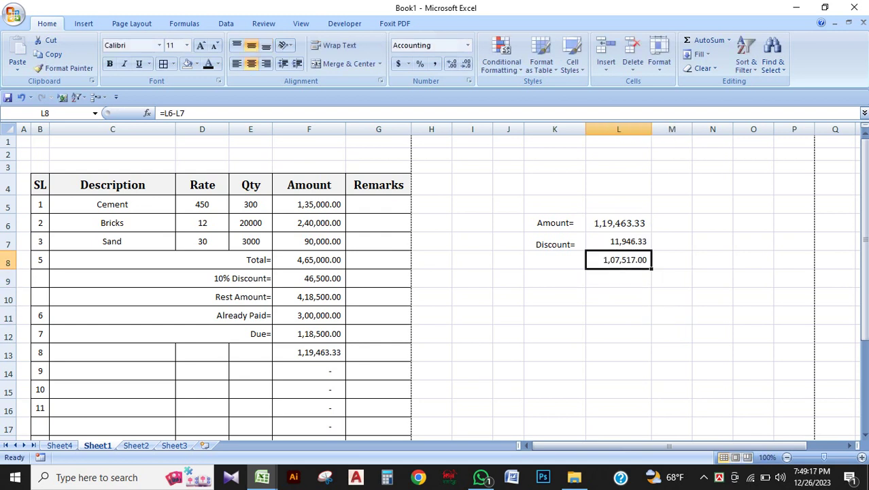
Step: Enter the label Rest Amount in K8, below the Discount= label
click(555, 259)
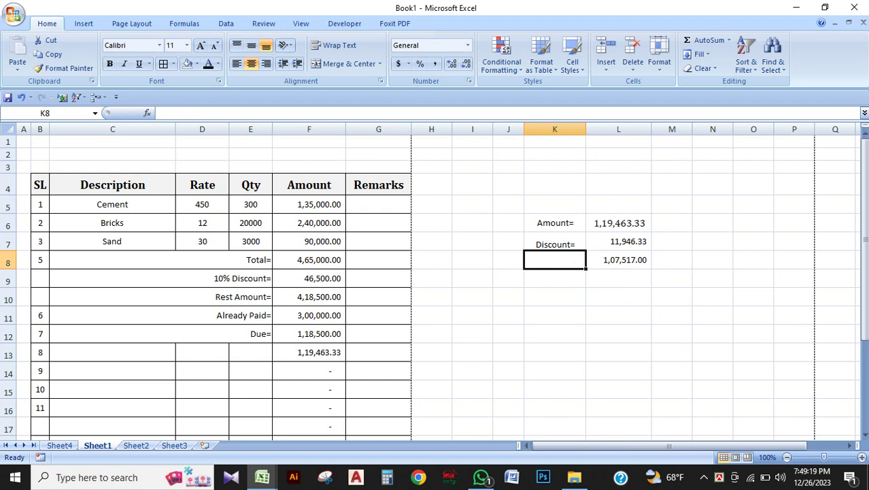
text(Rest Amount)
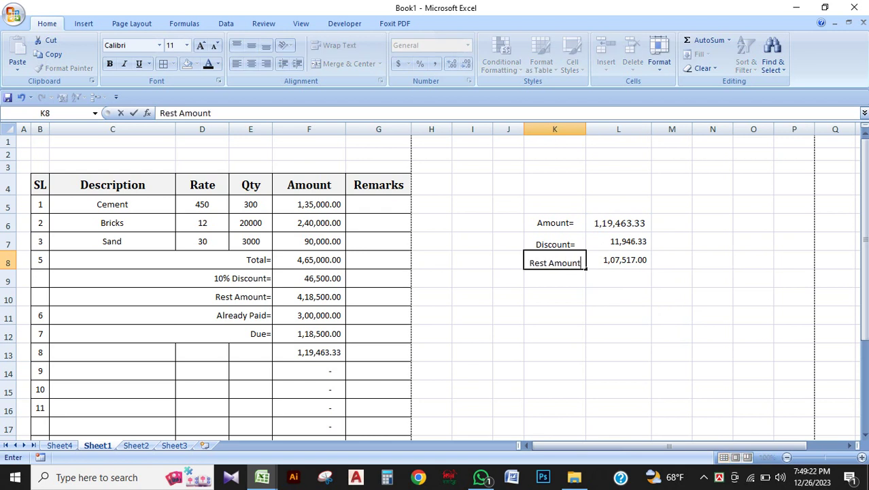
key(Return)
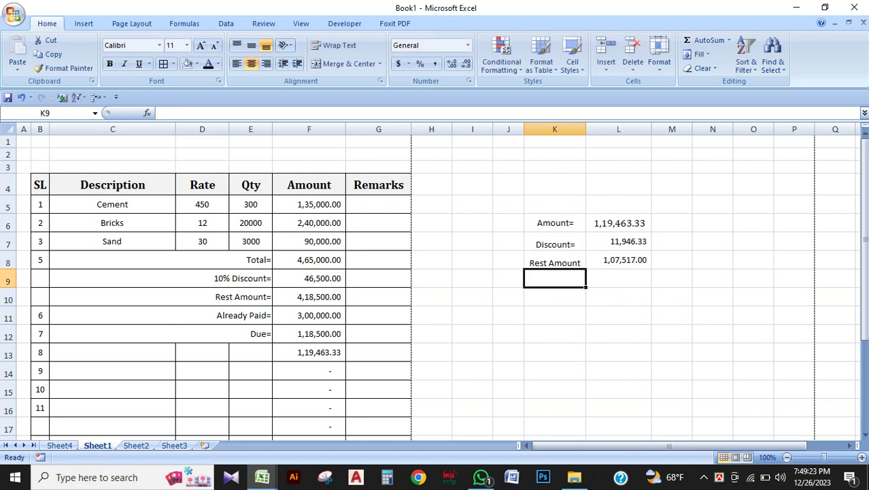
click(752, 369)
click(554, 260)
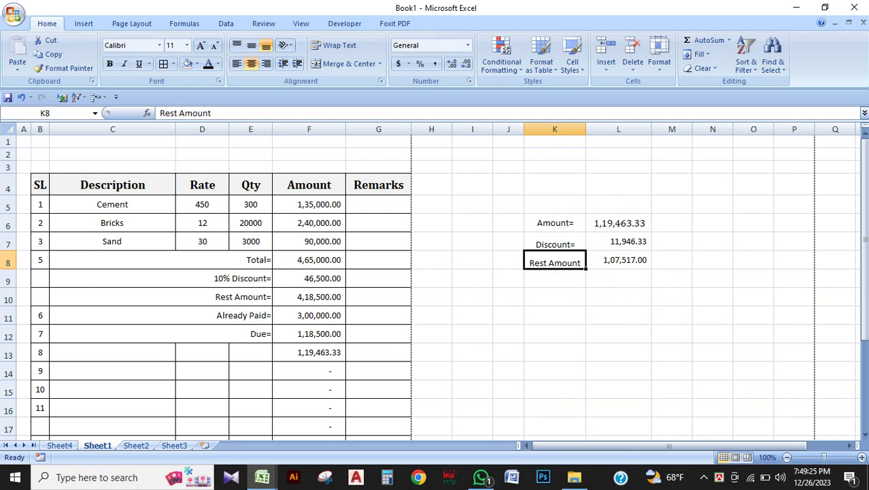
click(308, 352)
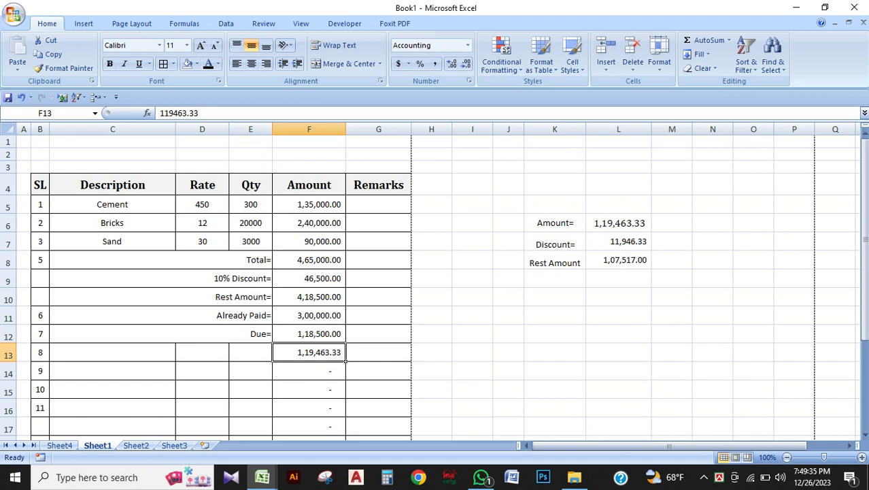
click(618, 223)
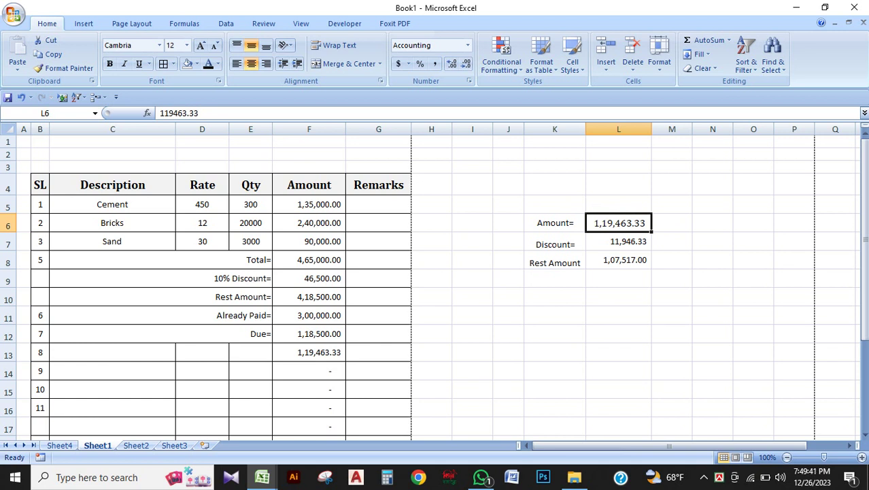
click(619, 333)
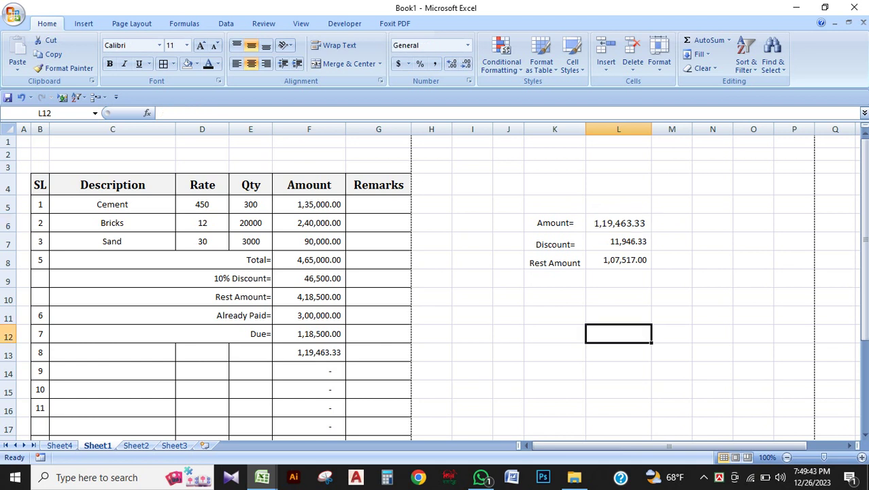
click(344, 359)
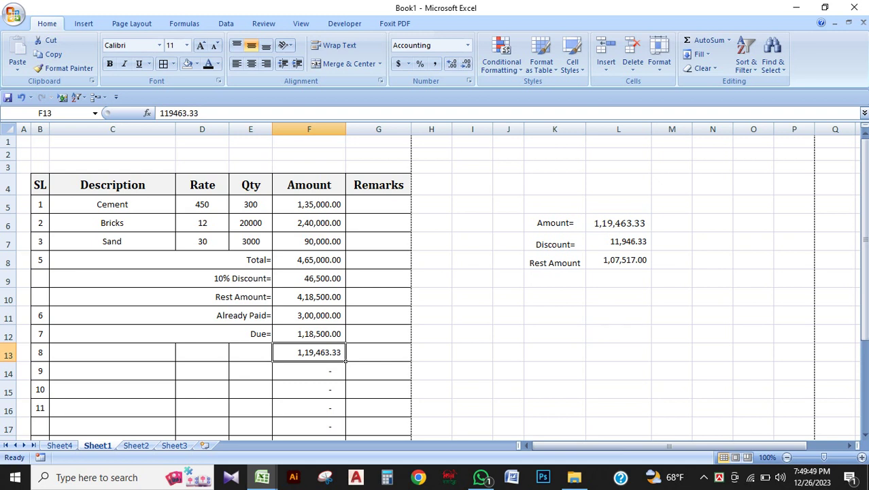
Step: Clear the typed amount in L6 and link the cell to F13 with the formula =F13
click(618, 222)
key(Delete)
click(671, 259)
click(618, 222)
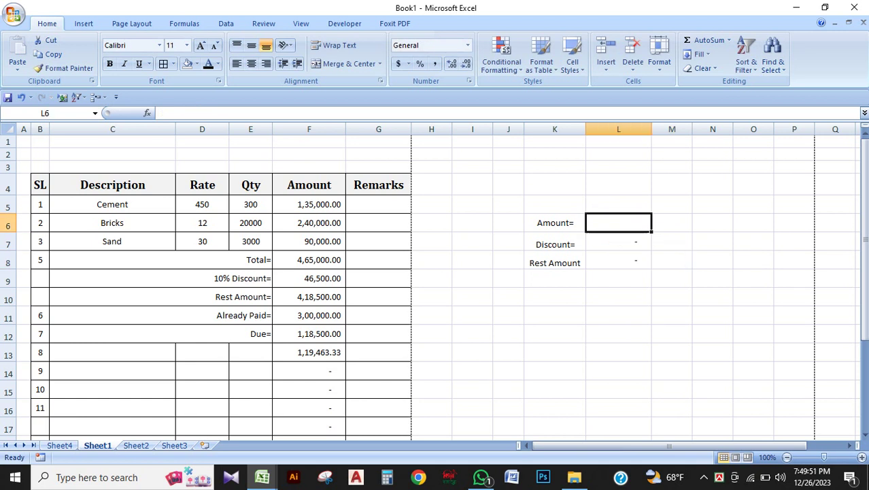
text(=)
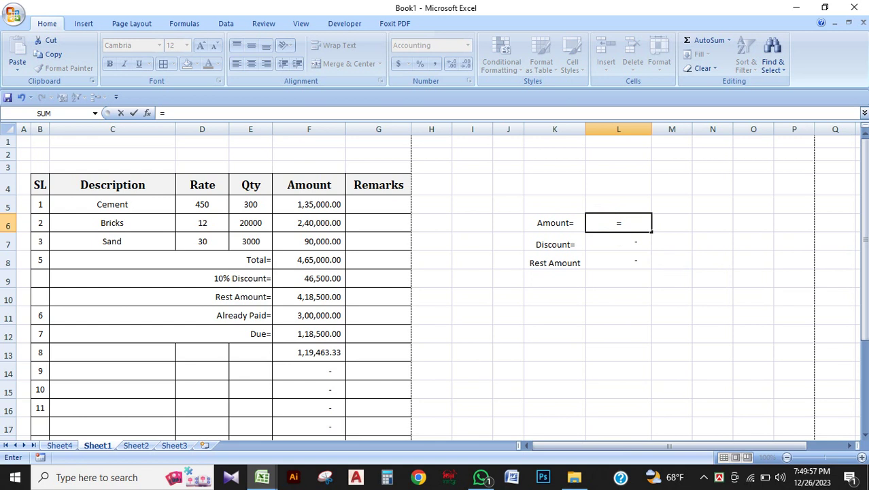
click(309, 352)
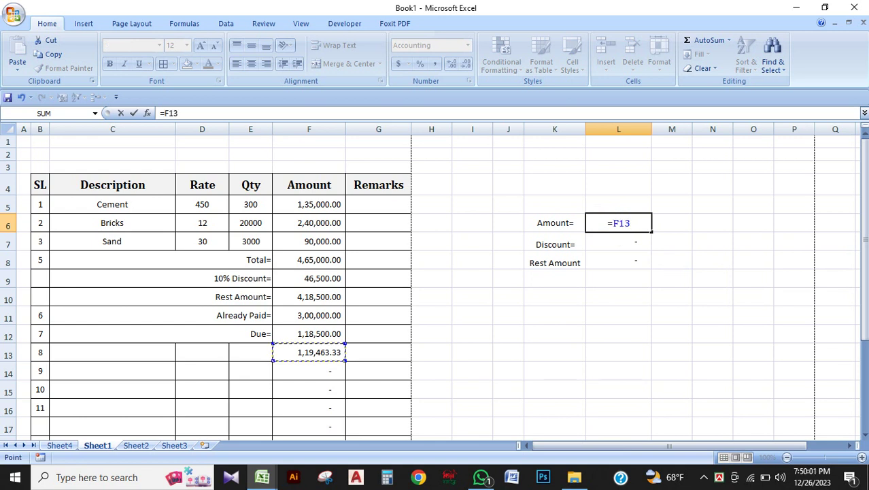
key(Return)
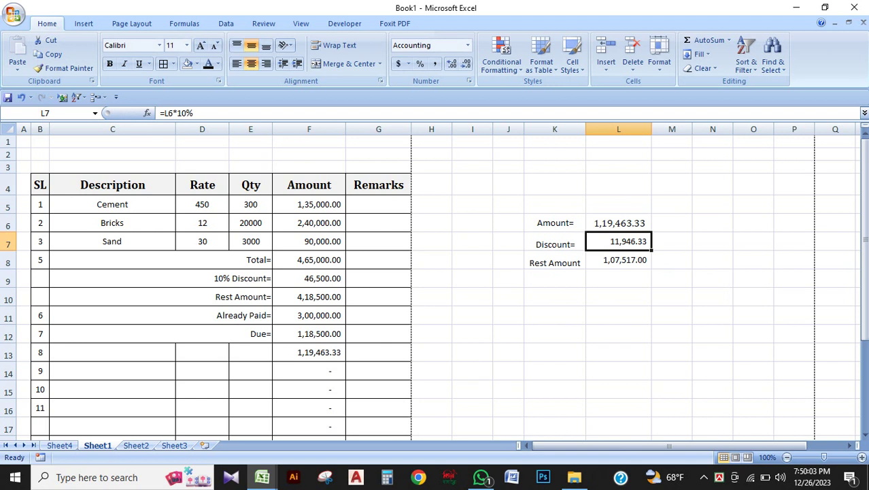
click(618, 223)
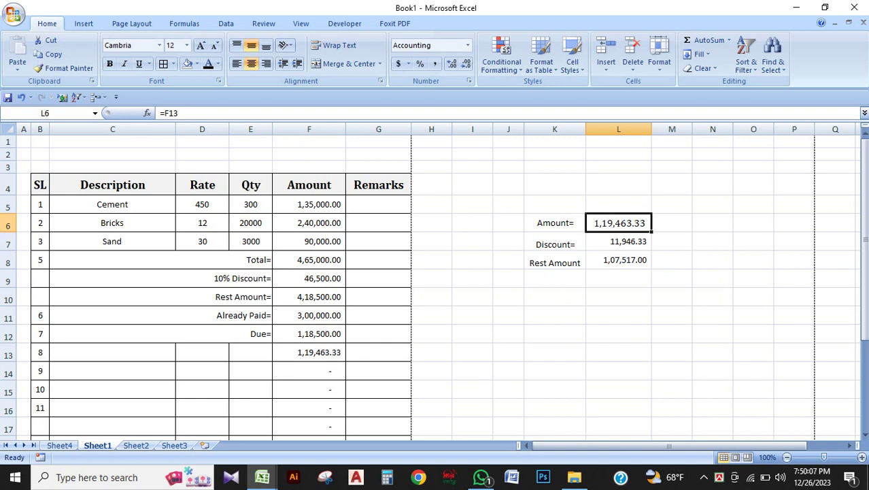
Step: Clear the value in F13, the Amount cell below the Due row
click(309, 353)
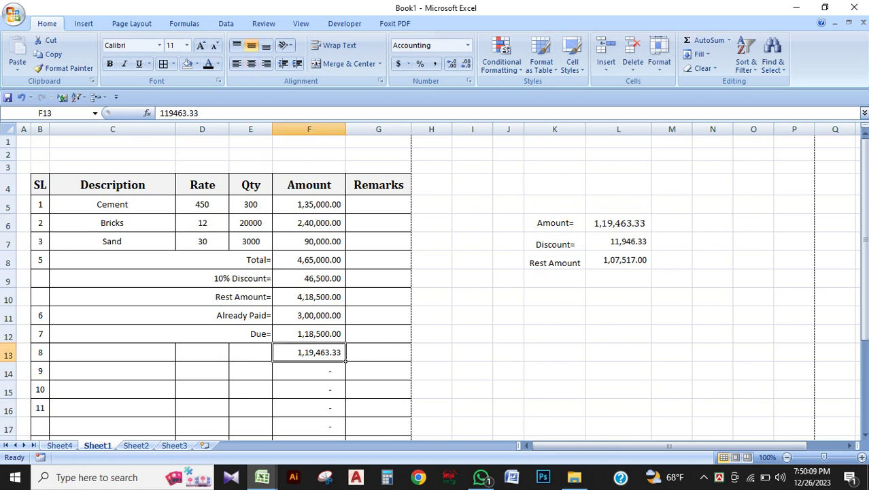
key(BackSpace)
click(472, 390)
Step: Replace the L6 formula with =F12 to link the amount to the bill's Due cell, and check the discount and rest amount
click(309, 333)
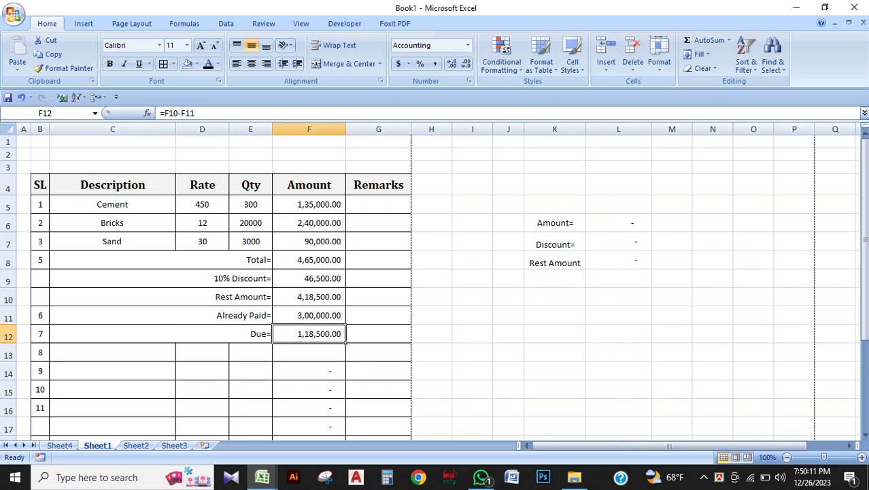
click(618, 223)
click(308, 333)
click(618, 223)
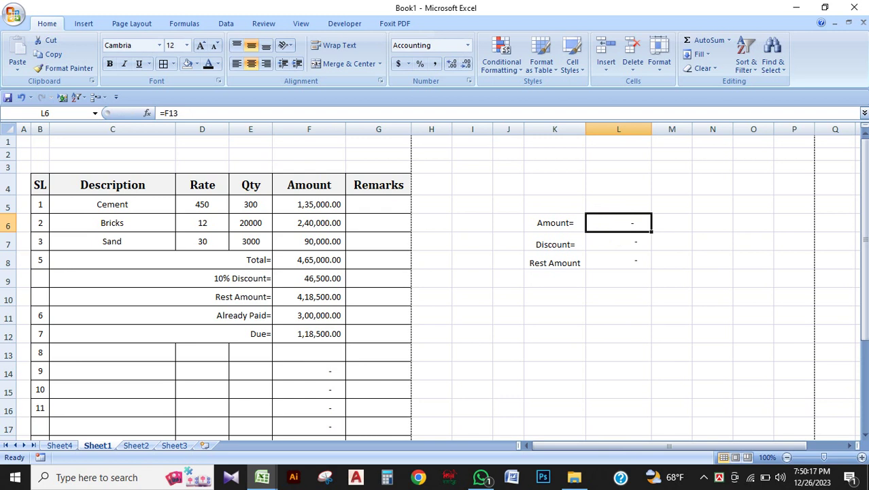
text(=)
click(309, 333)
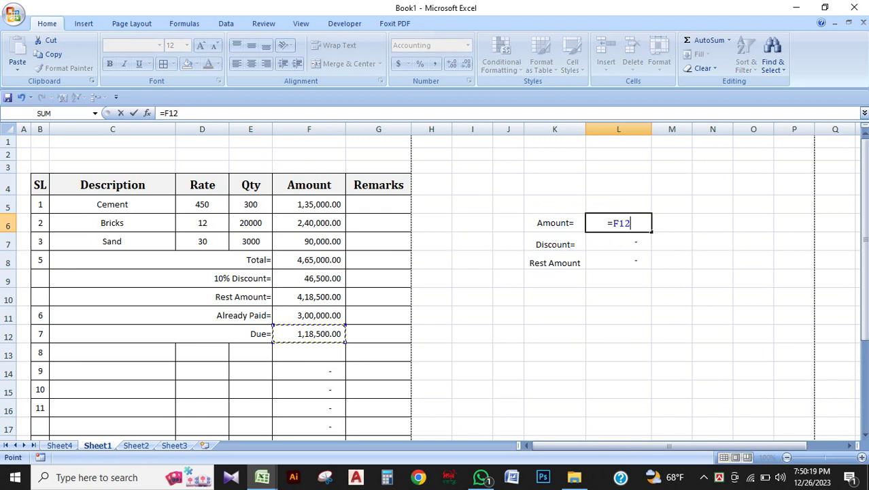
key(Return)
click(618, 223)
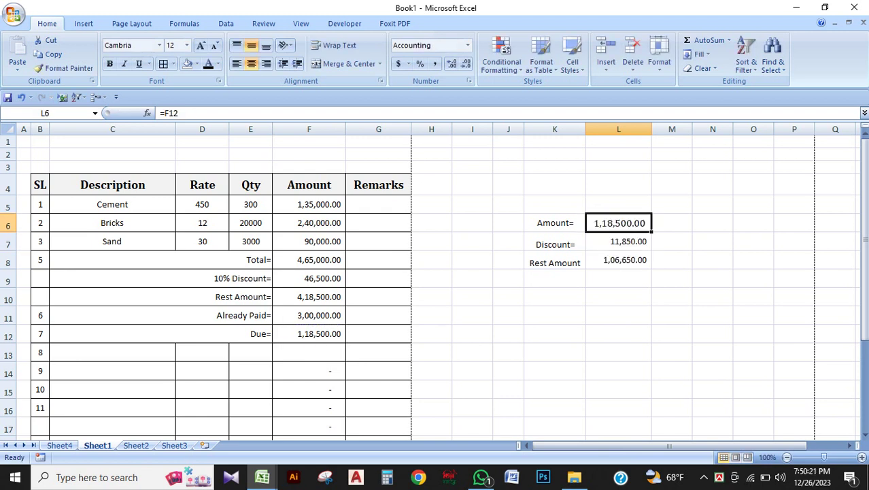
click(619, 242)
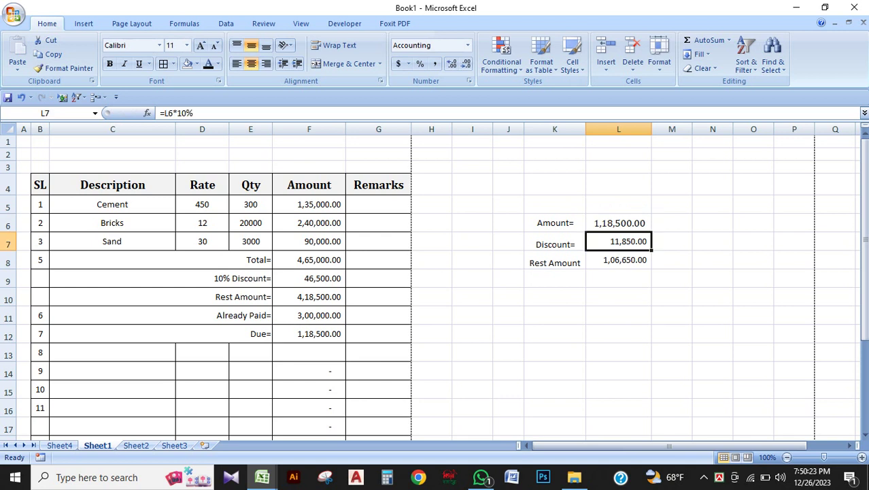
click(554, 263)
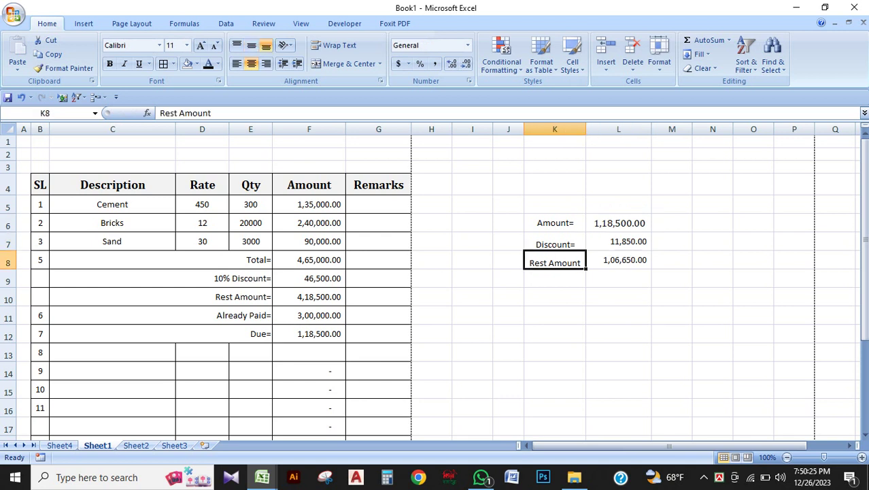
click(618, 260)
click(671, 333)
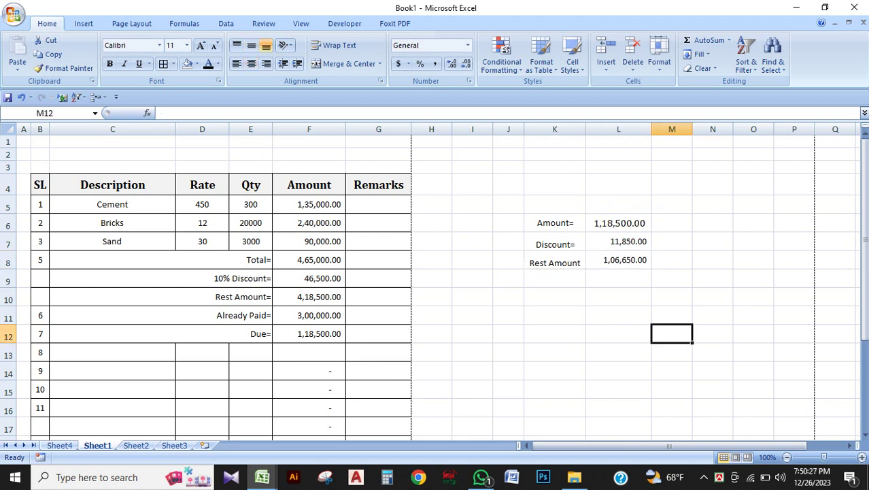
Step: Set the Bricks rate in D6 to 13 and check the Due cell against the linked amount, discount and rest amount
click(342, 339)
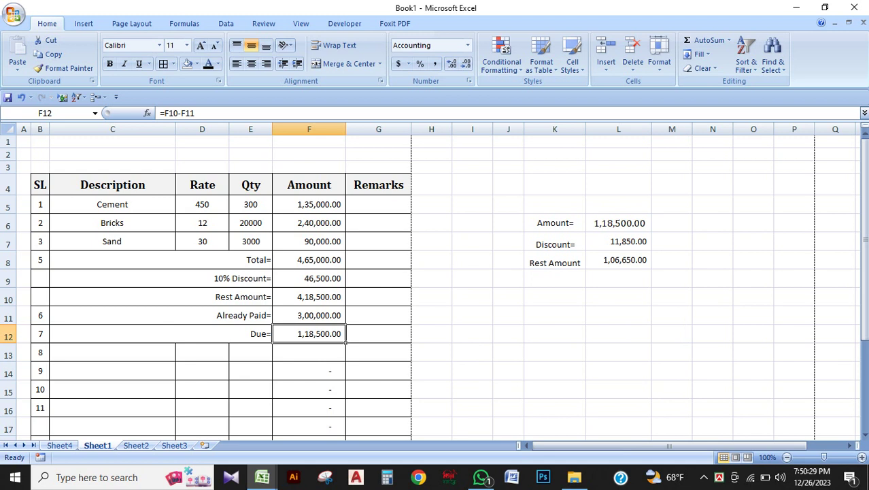
click(228, 230)
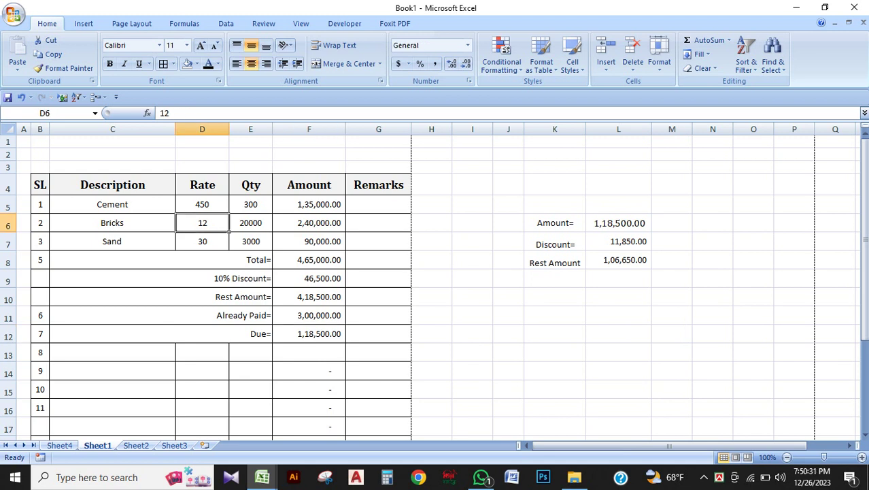
text(13)
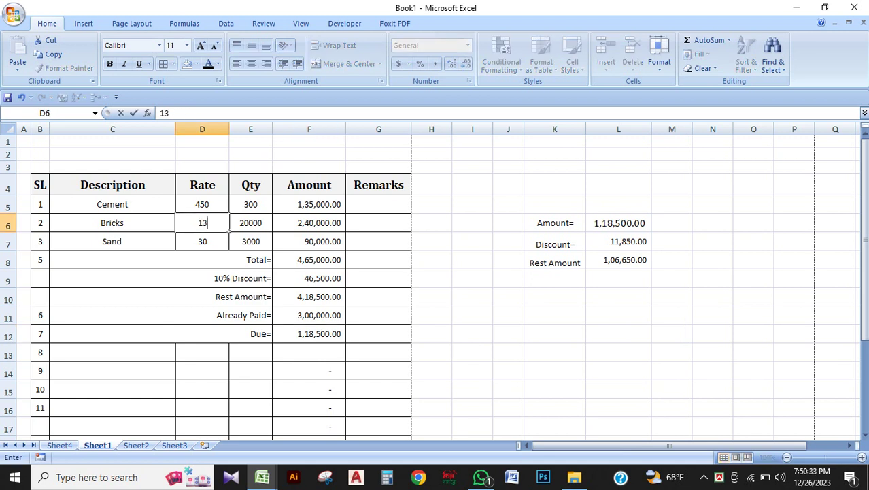
key(Return)
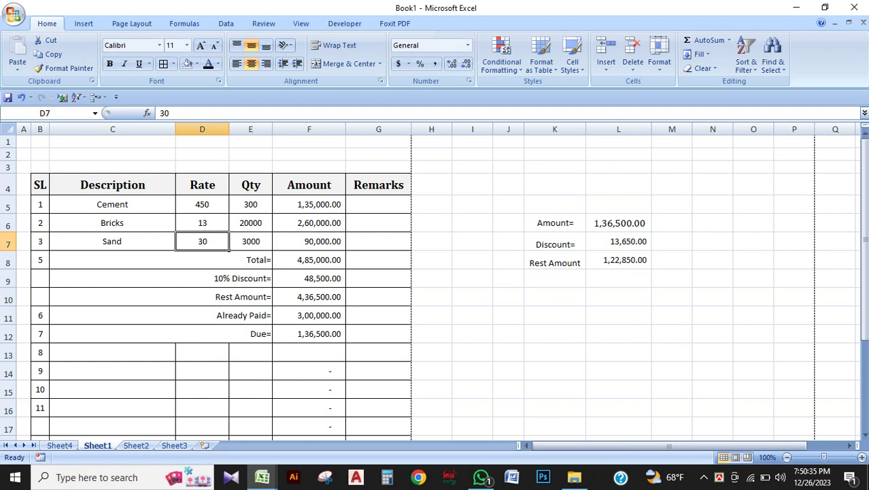
click(308, 334)
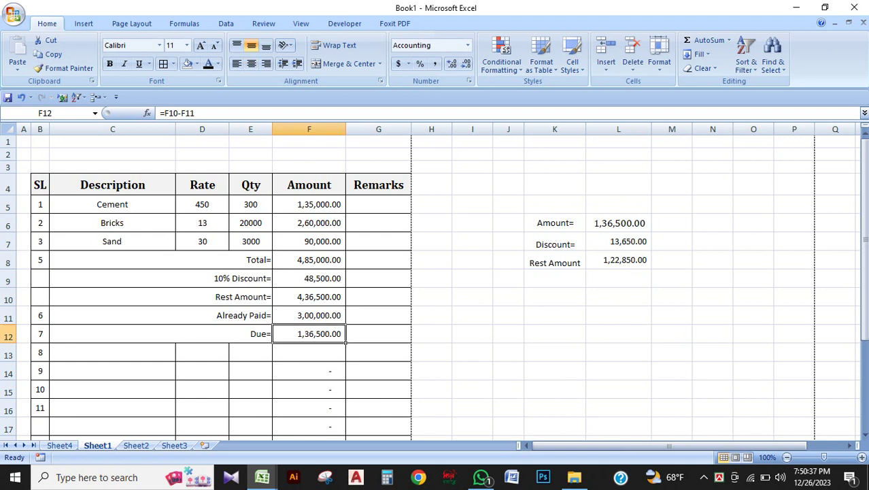
click(618, 223)
click(618, 241)
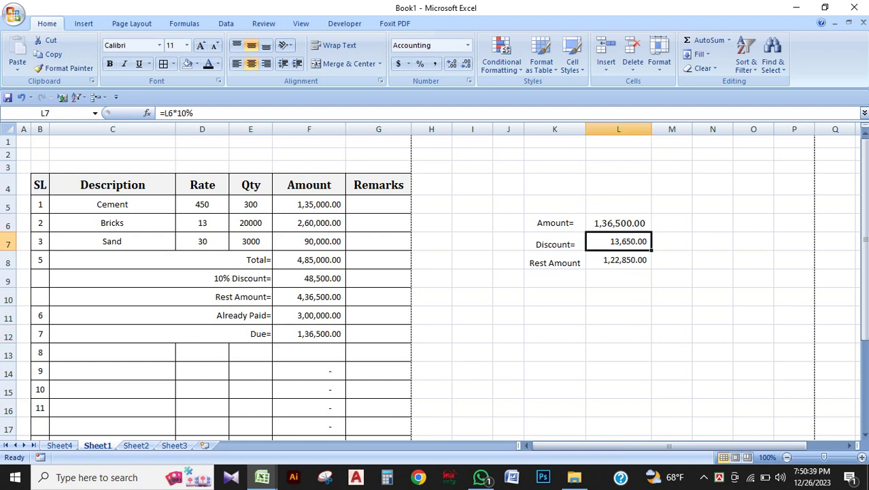
click(619, 260)
click(309, 334)
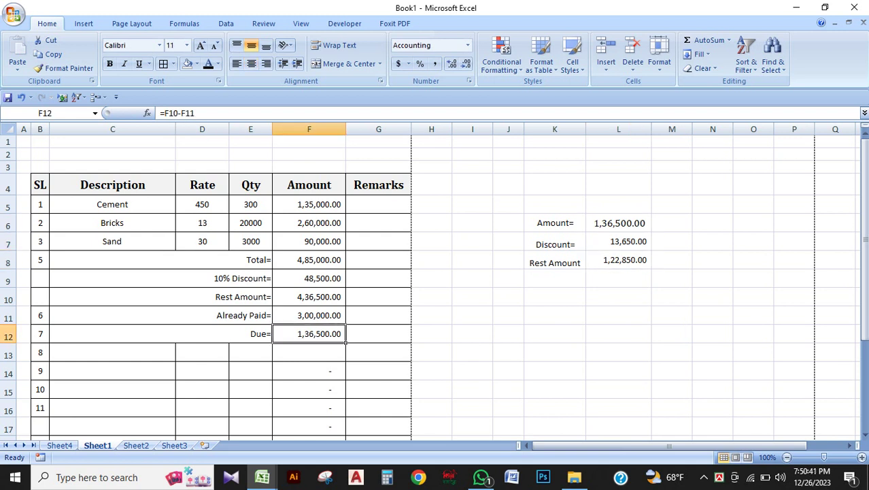
Step: Replace the linked amount in L6 with the fixed value 118500
click(619, 223)
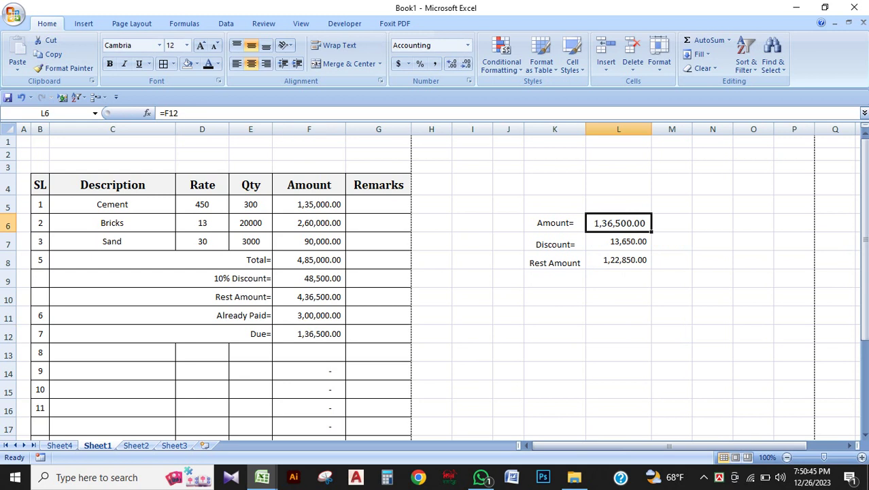
text(1)
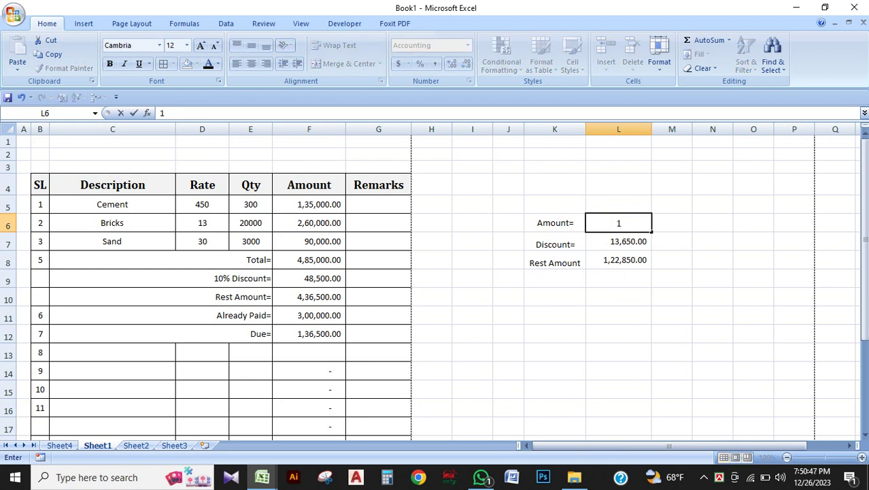
text(18500)
click(618, 408)
click(619, 223)
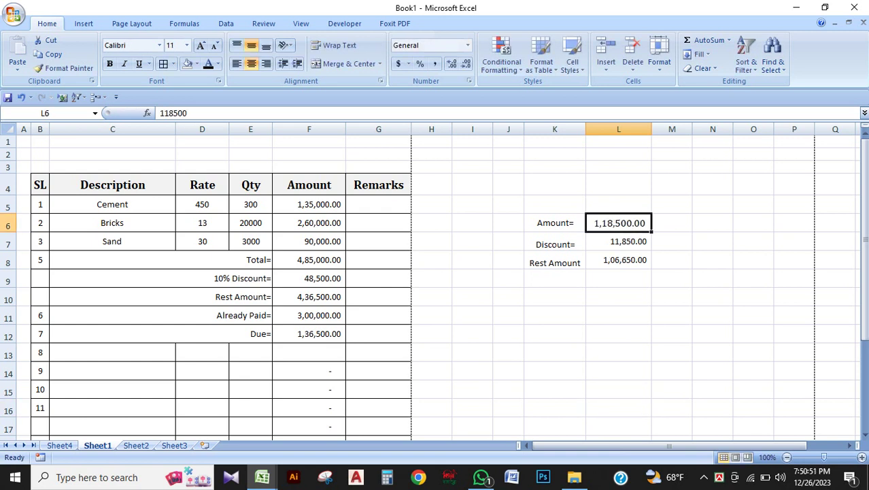
Step: Set the Bricks rate in D6 to 14 and compare the Due cell with the fixed amount in L6
click(202, 223)
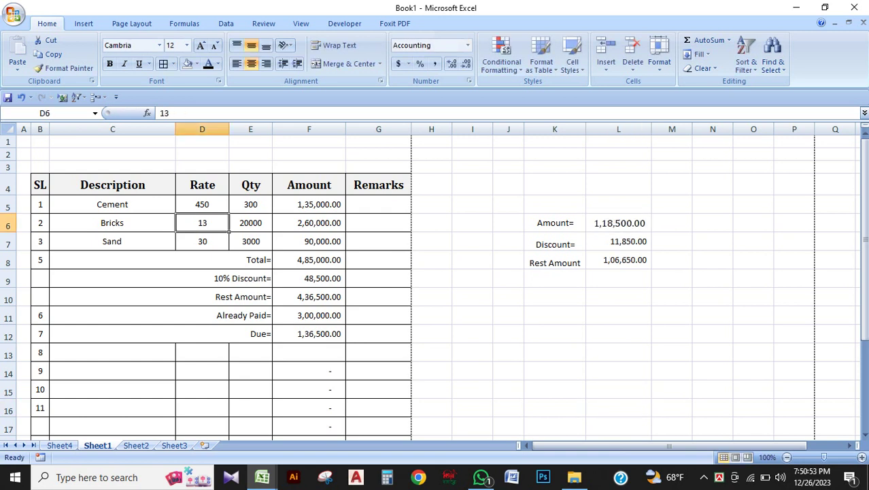
text(14)
click(555, 333)
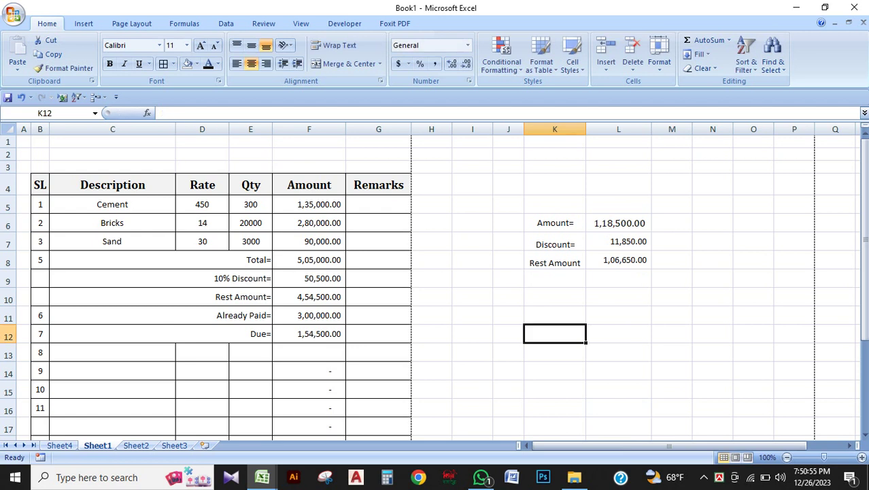
click(309, 334)
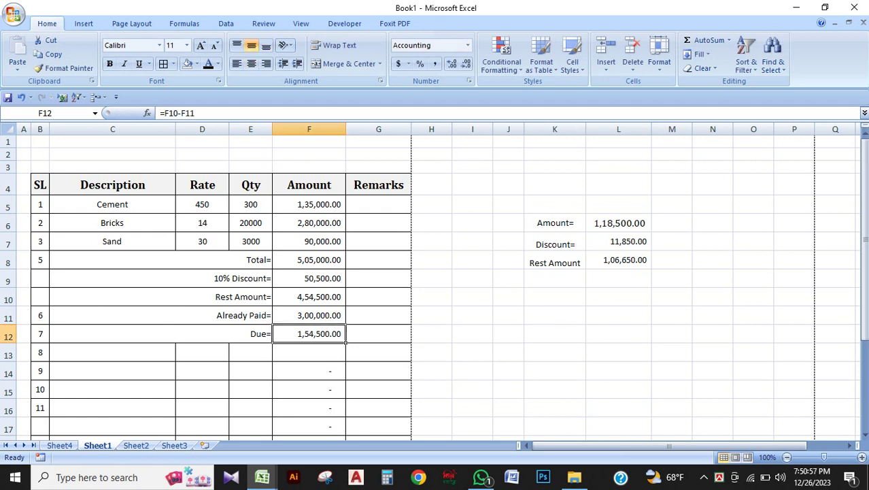
click(619, 223)
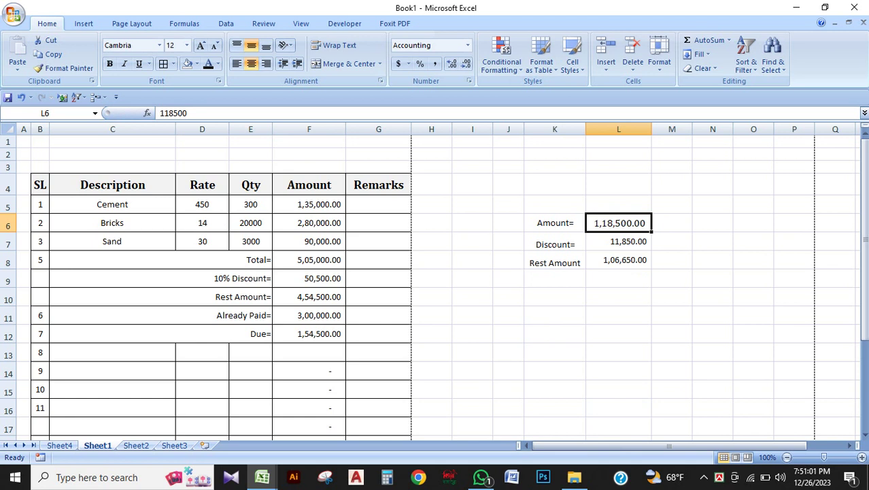
click(619, 204)
text(=)
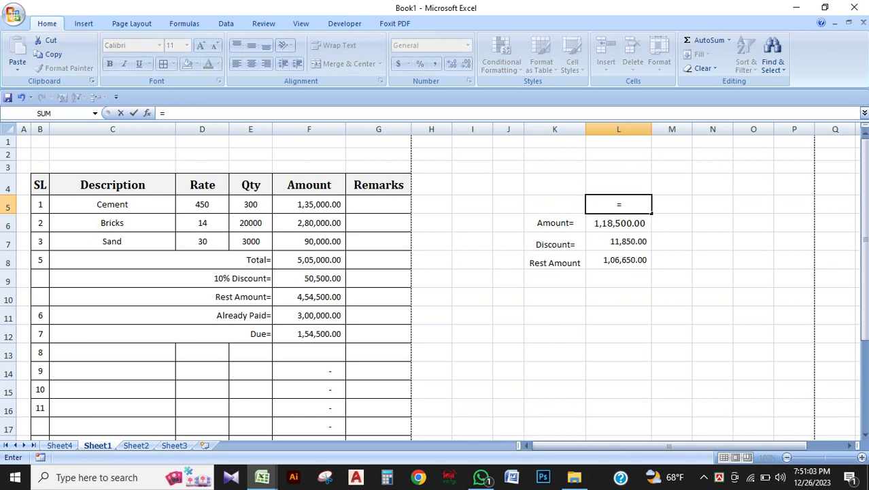
key(Escape)
click(752, 352)
Step: Enter the formula =F12 in L6 so the Amount= value follows the bill's Due cell
click(618, 223)
text(=F12)
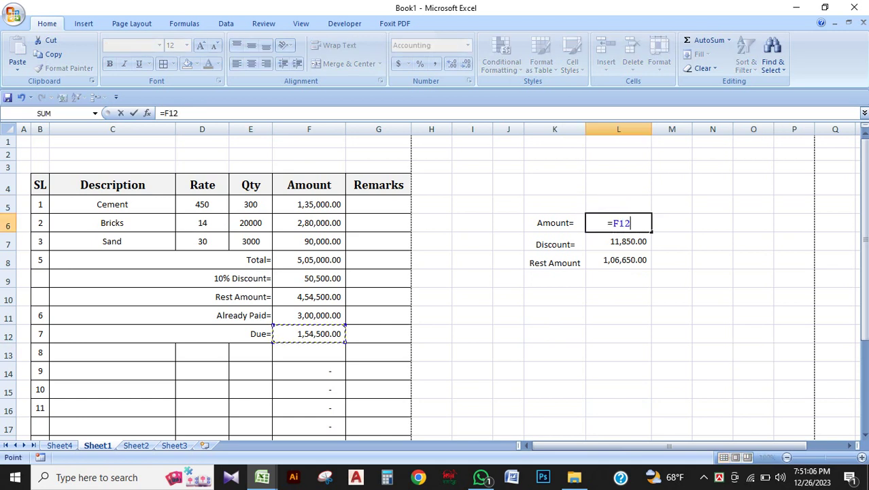
key(Return)
click(555, 389)
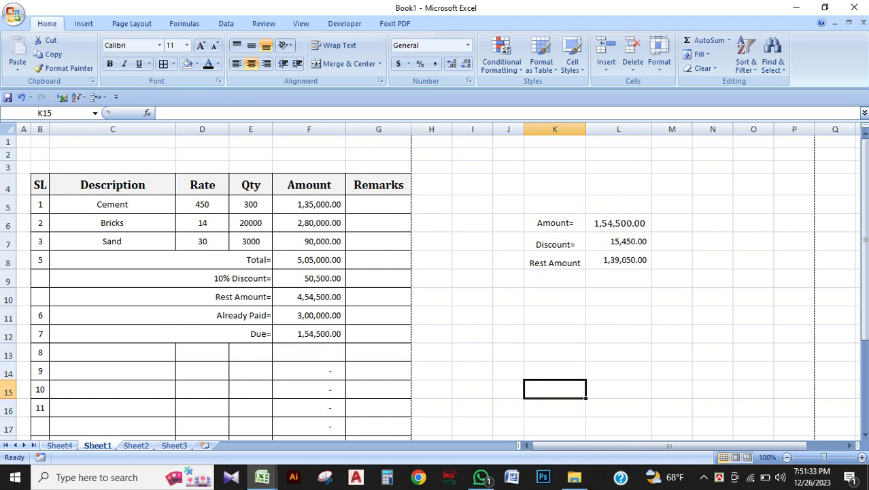
click(472, 315)
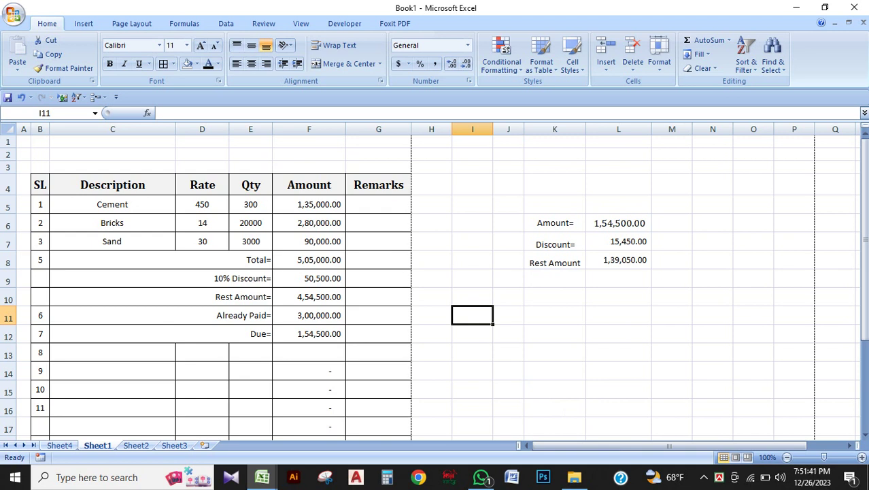
click(555, 242)
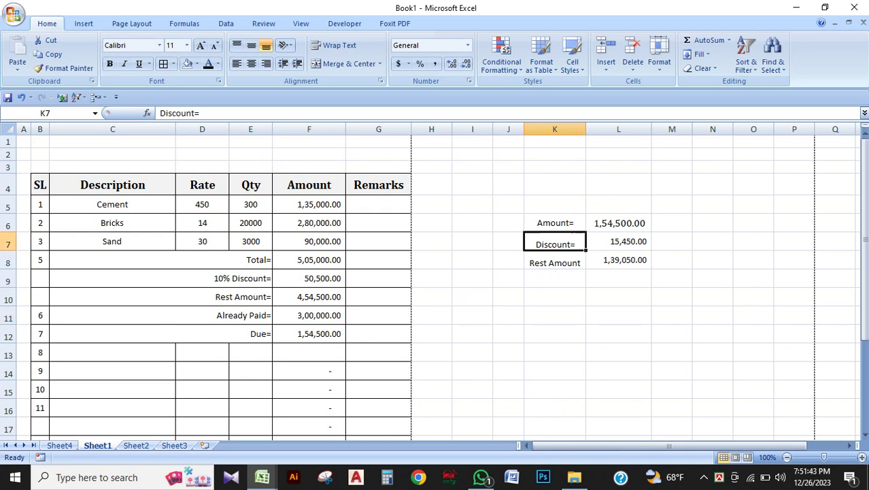
click(555, 260)
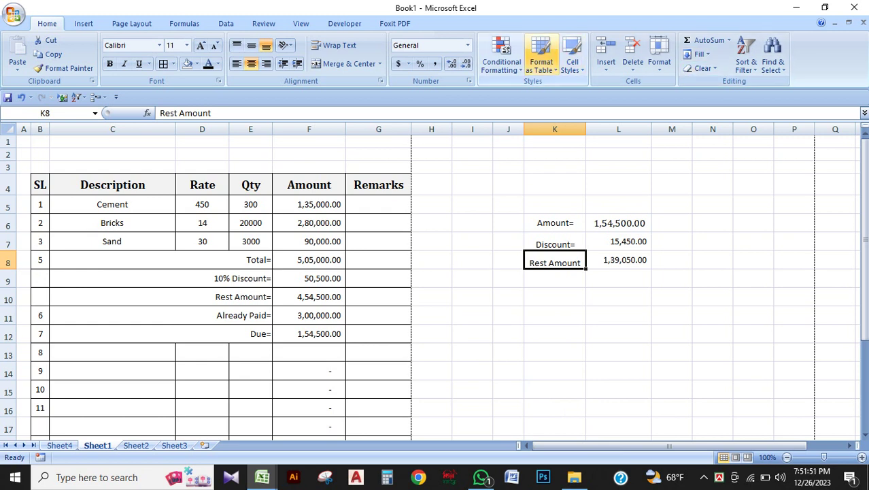
click(606, 67)
click(618, 315)
click(618, 315)
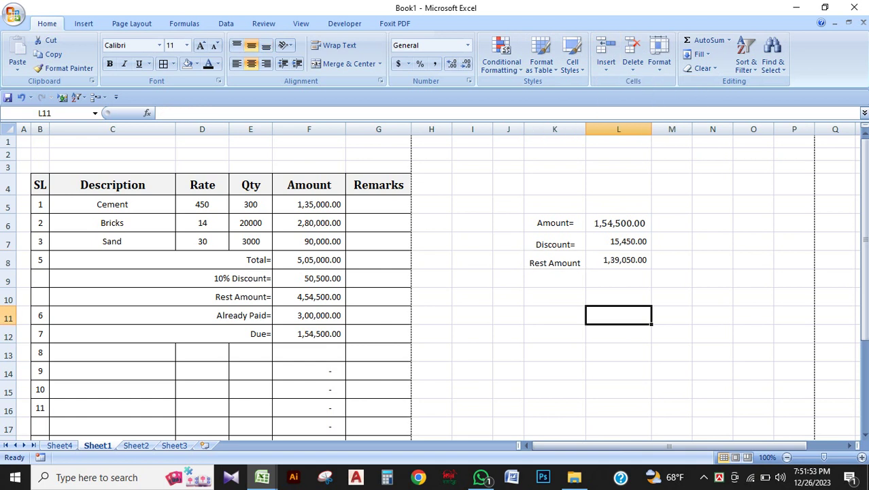
click(619, 260)
key(Left)
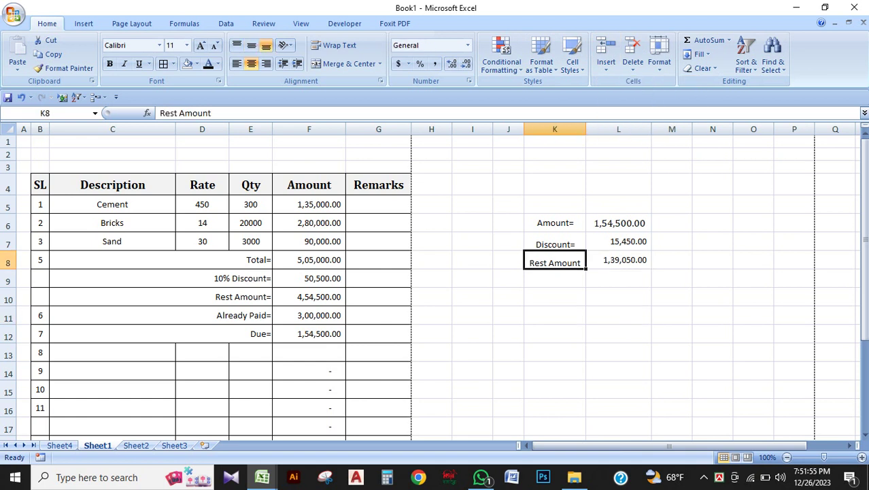
key(Up)
key(Up)
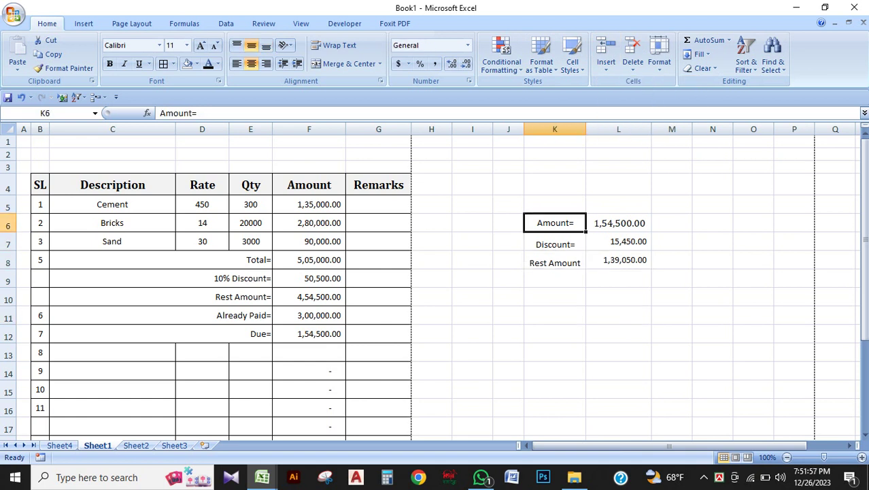
click(703, 477)
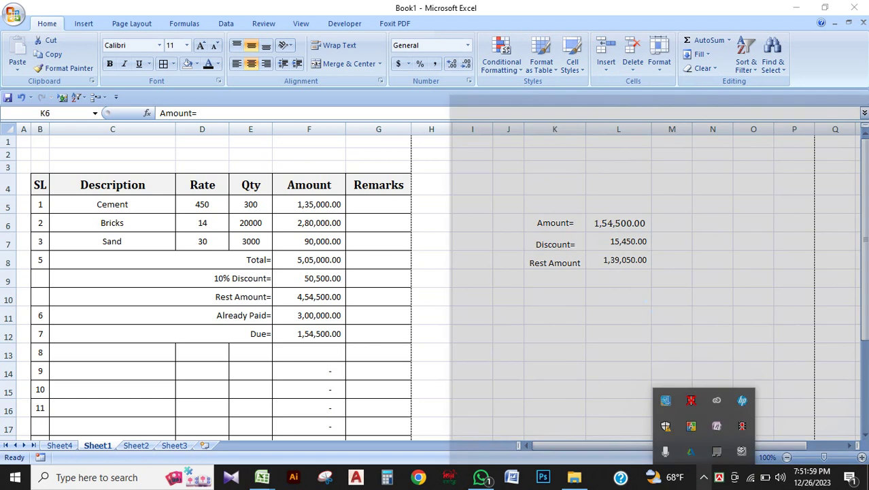
click(704, 477)
click(430, 370)
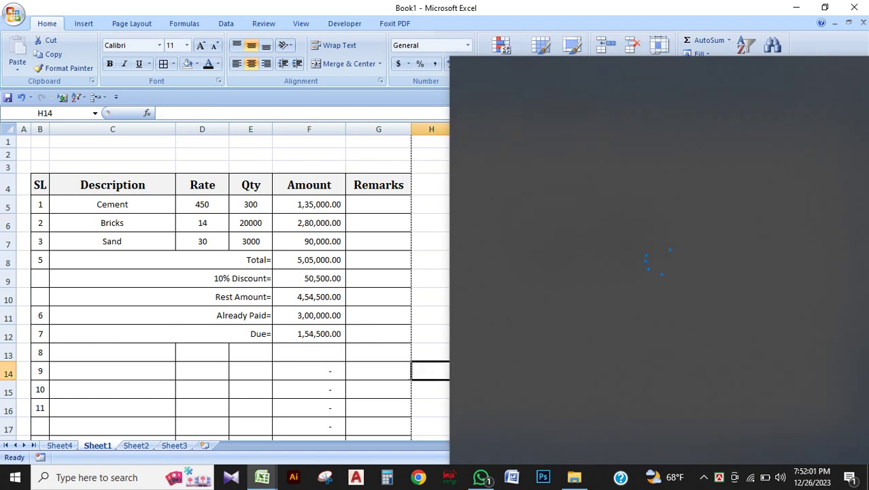
click(430, 407)
click(378, 297)
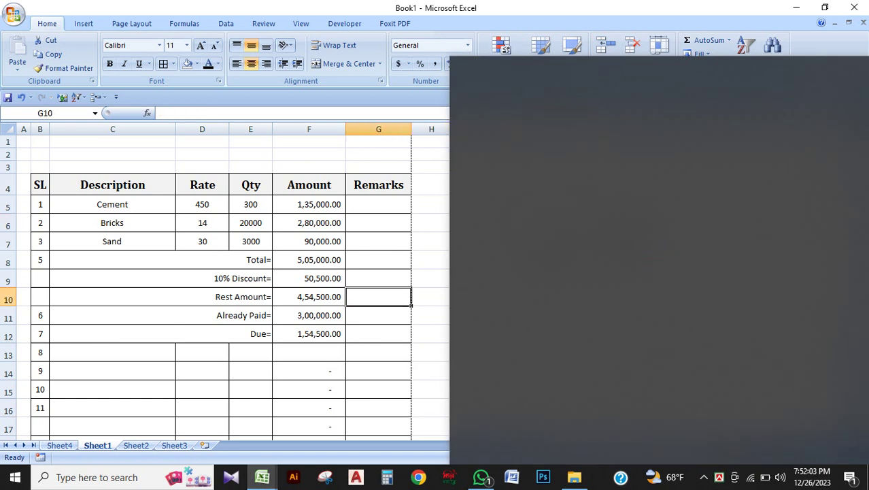
click(704, 477)
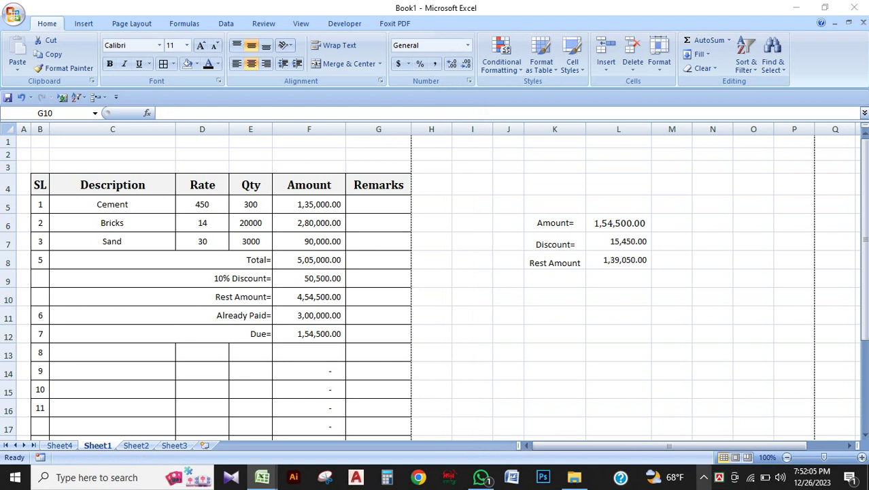